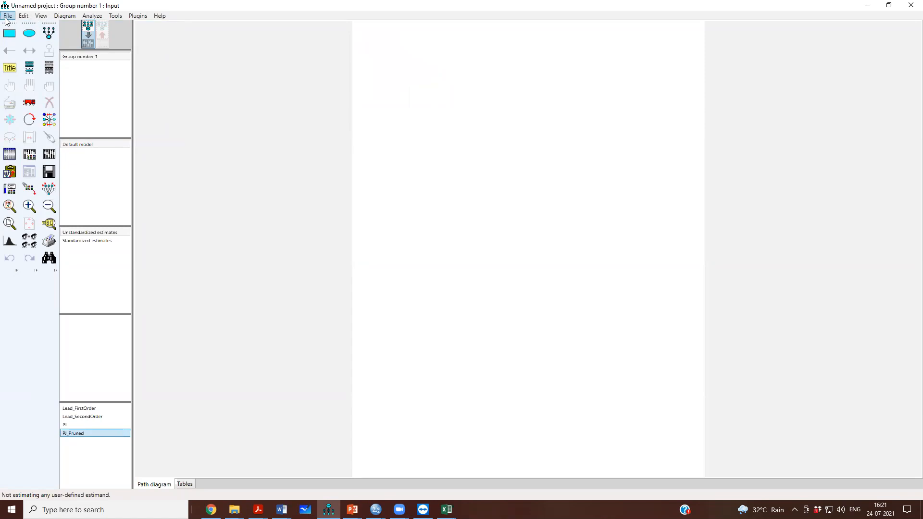
- Save the unnamed project as CB in the Data folder
{"action": "left_click", "coordinate": [33, 81]}
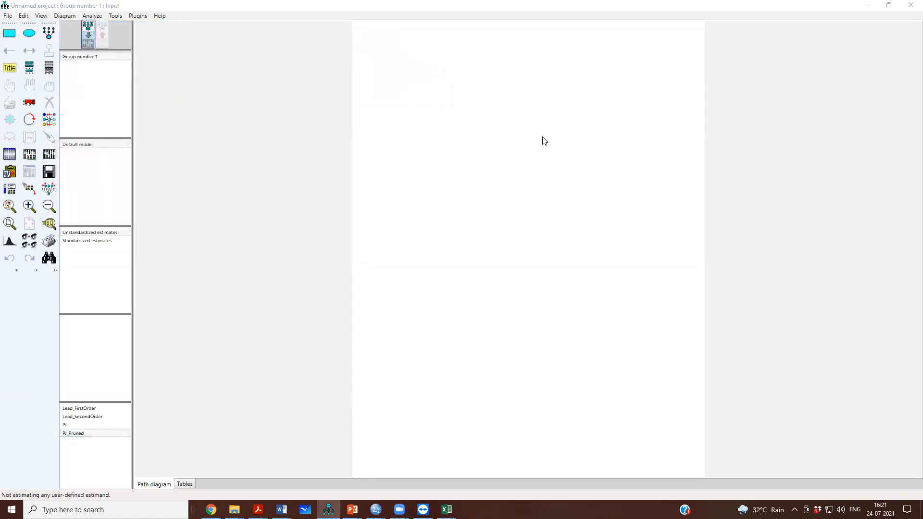
{"action": "type", "text": "CB"}
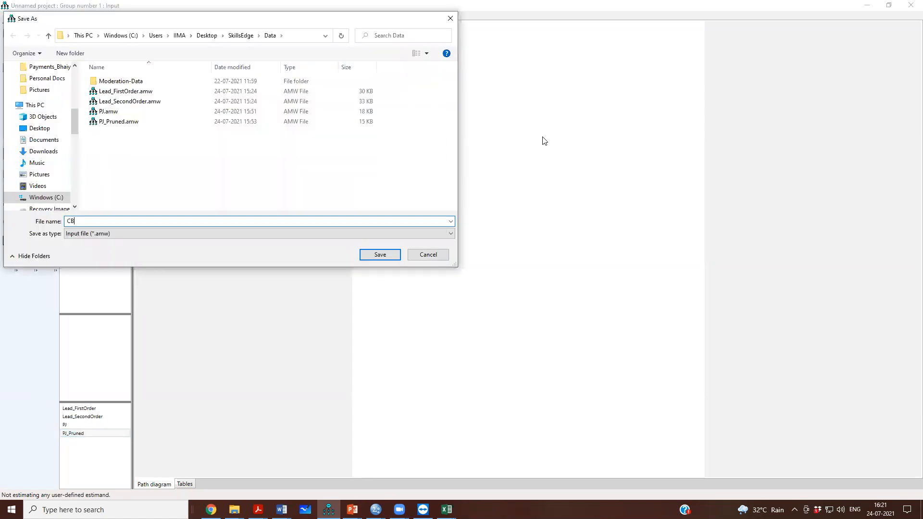
{"action": "key", "text": "Return"}
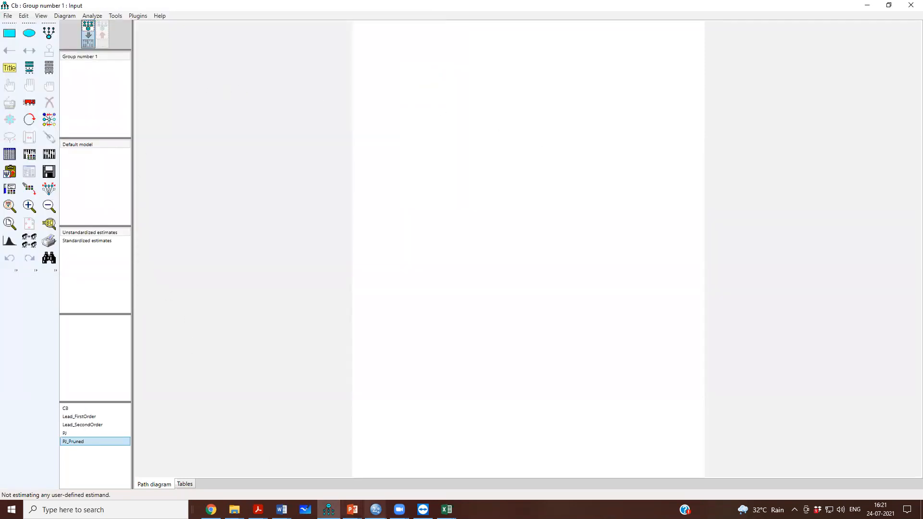
- Switch to the DataSEM data set in SPSS and examine the columns IGEN1 through MOBS3, then return to Amos
{"action": "left_click", "coordinate": [376, 510]}
{"action": "left_click", "coordinate": [396, 481]}
{"action": "left_click_drag", "start_coordinate": [476, 61], "coordinate": [674, 62]}
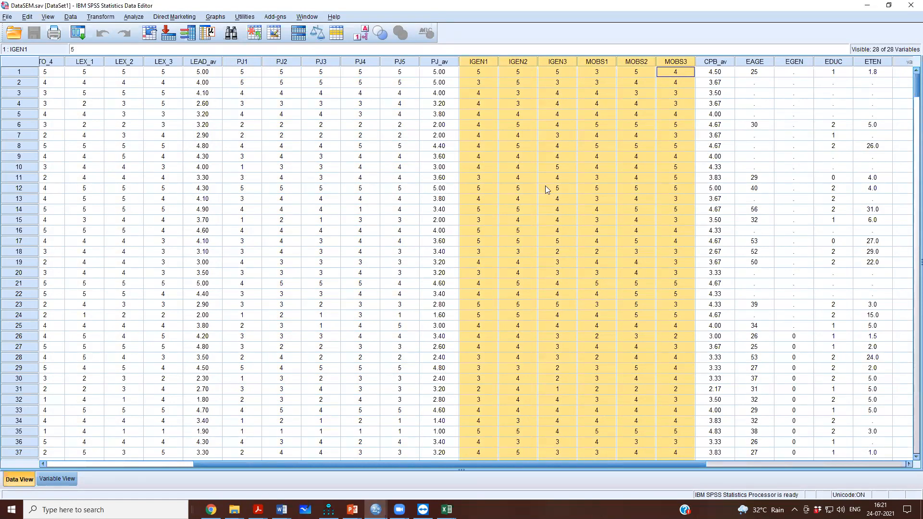
{"action": "left_click", "coordinate": [867, 10]}
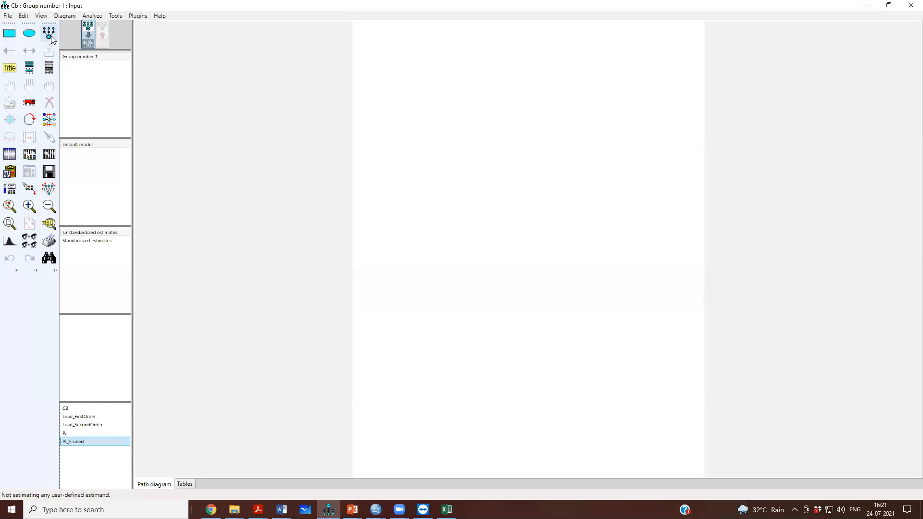
- Draw a latent variable near the page's upper-left corner and give it six indicators with error terms
{"action": "left_click_drag", "start_coordinate": [412, 72], "coordinate": [435, 86]}
{"action": "left_click", "coordinate": [433, 77]}
{"action": "left_click", "coordinate": [432, 77]}
{"action": "left_click", "coordinate": [432, 79]}
{"action": "left_click", "coordinate": [432, 78]}
{"action": "left_click", "coordinate": [432, 78]}
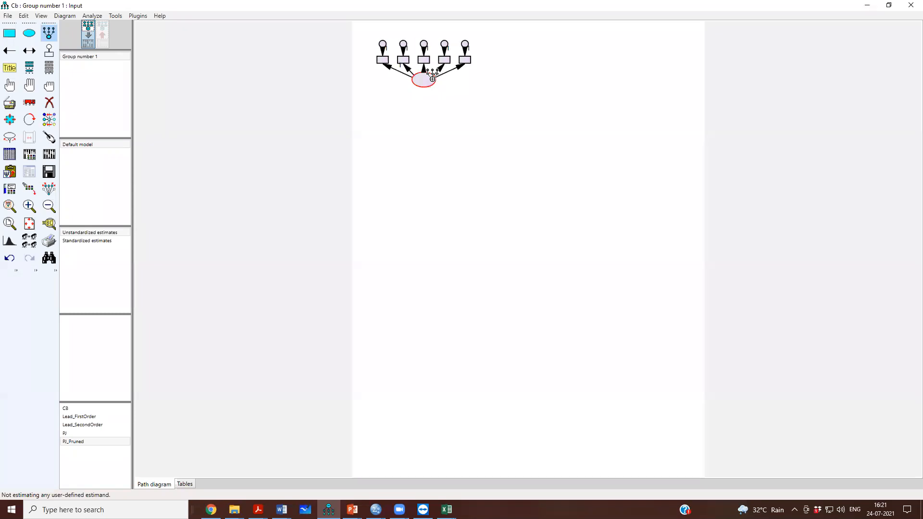
{"action": "left_click", "coordinate": [432, 78]}
- Rotate the indicators around the latent variable until they are stacked vertically on its left side
{"action": "left_click", "coordinate": [29, 119]}
{"action": "left_click", "coordinate": [421, 80]}
{"action": "left_click", "coordinate": [419, 78]}
{"action": "left_click", "coordinate": [420, 78]}
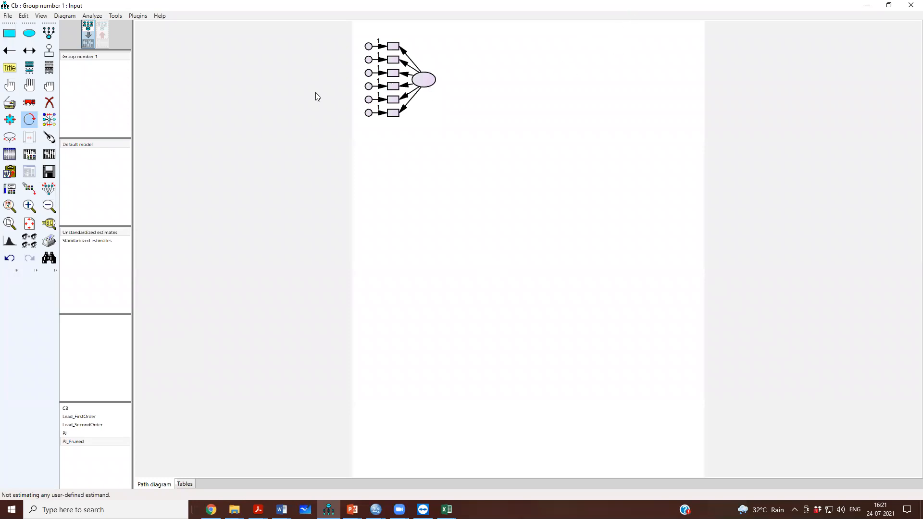
- Attach DataSEM.sav as the data file for Group number 1
{"action": "left_click", "coordinate": [9, 154]}
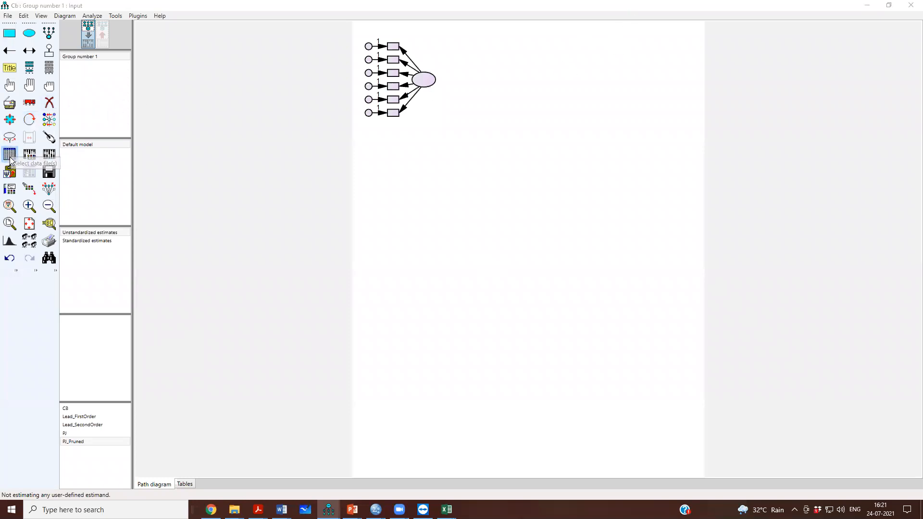
{"action": "left_click", "coordinate": [404, 259]}
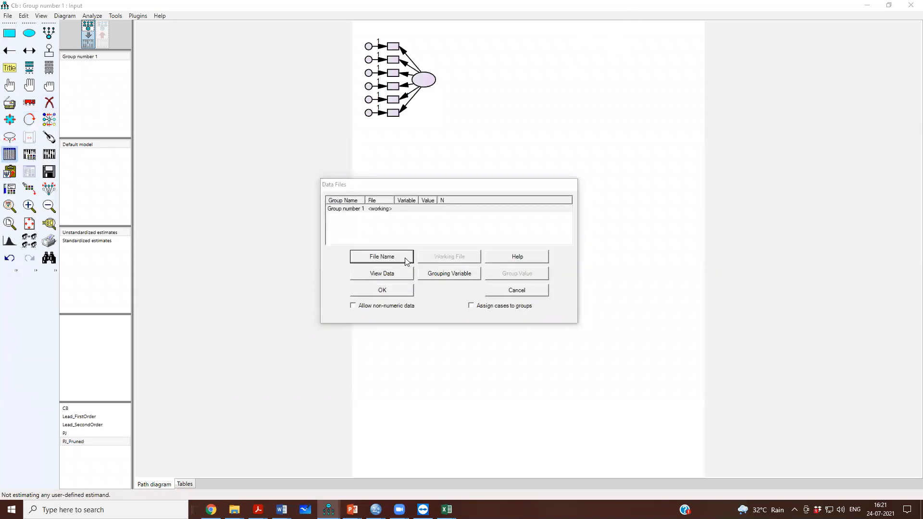
{"action": "left_click", "coordinate": [435, 271]}
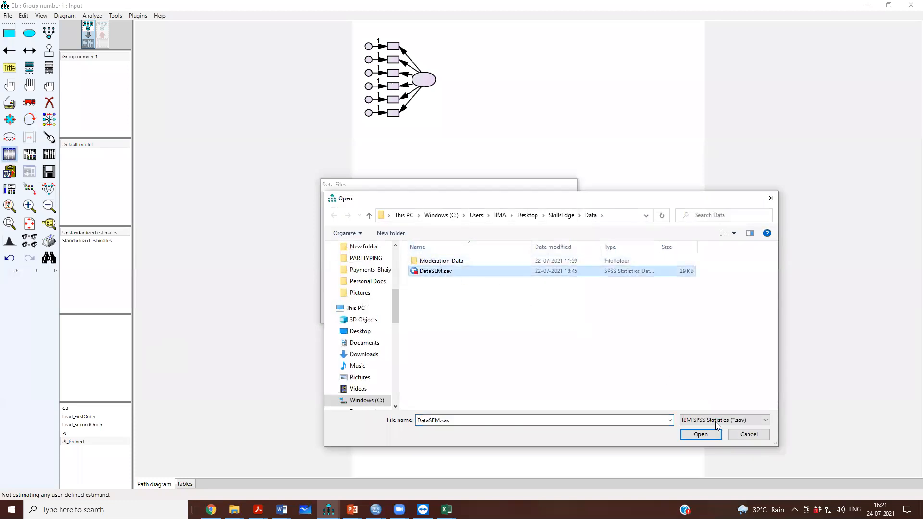
{"action": "left_click", "coordinate": [713, 438]}
{"action": "left_click", "coordinate": [377, 290]}
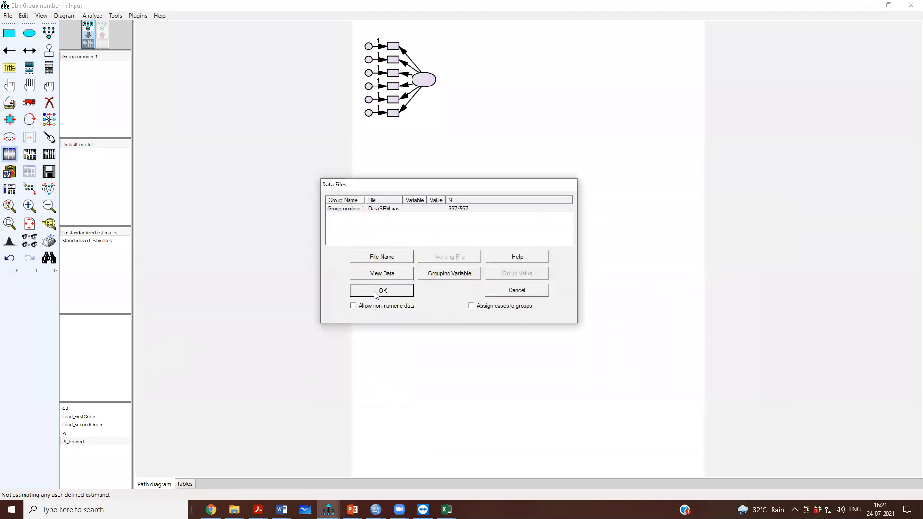
- List the data set's variables, assign IGEN1 to the topmost indicator, and set its font size to 12
{"action": "left_click", "coordinate": [50, 69]}
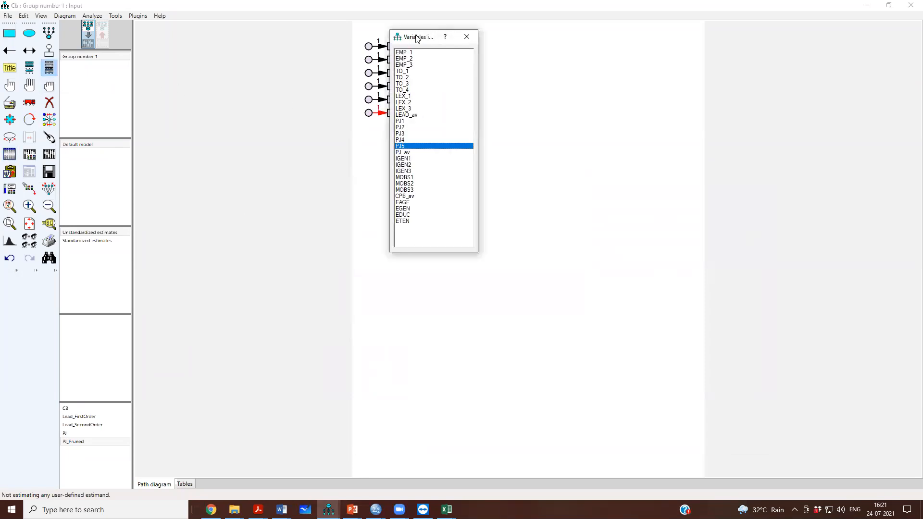
{"action": "left_click_drag", "start_coordinate": [416, 38], "coordinate": [193, 39]}
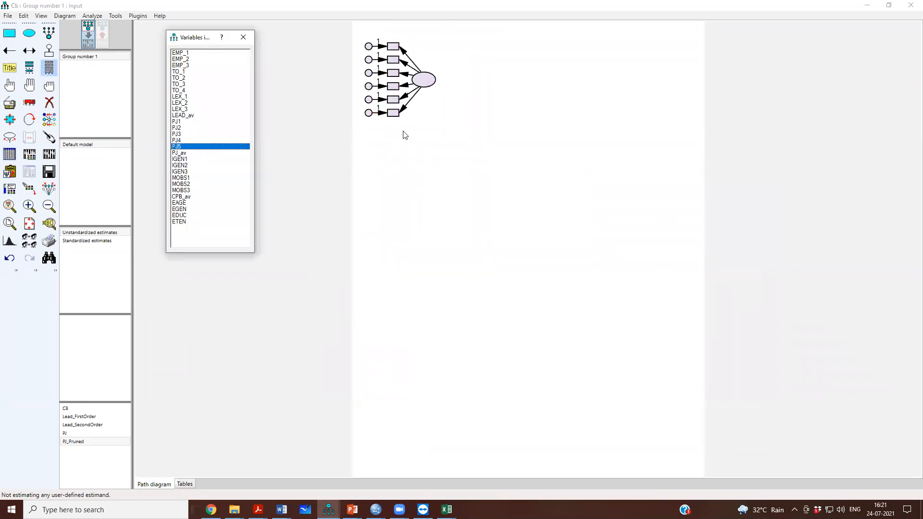
{"action": "left_click_drag", "start_coordinate": [179, 159], "coordinate": [395, 51]}
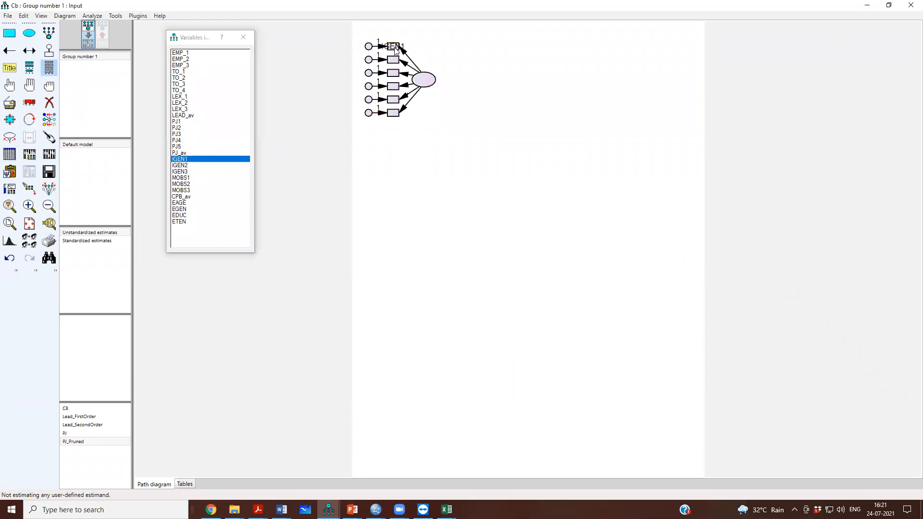
{"action": "right_click", "coordinate": [395, 52]}
{"action": "left_click", "coordinate": [413, 54]}
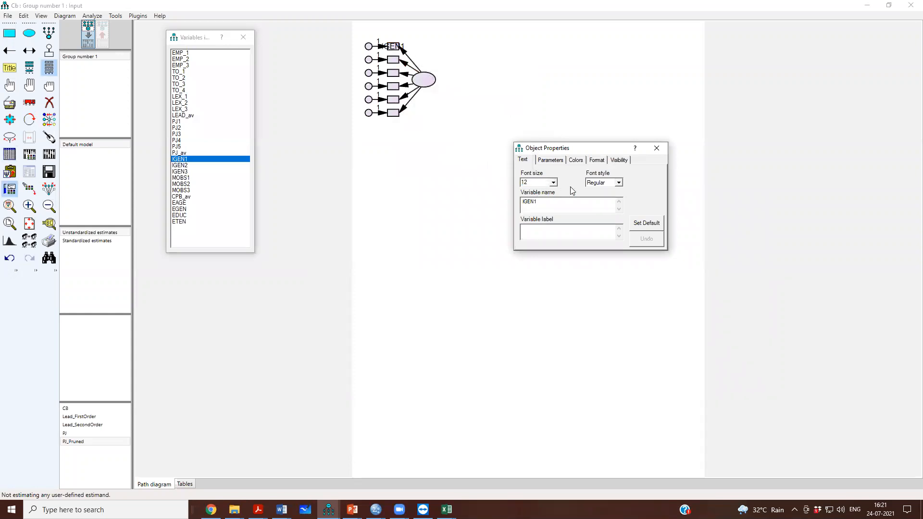
{"action": "left_click", "coordinate": [551, 204]}
{"action": "left_click", "coordinate": [656, 148]}
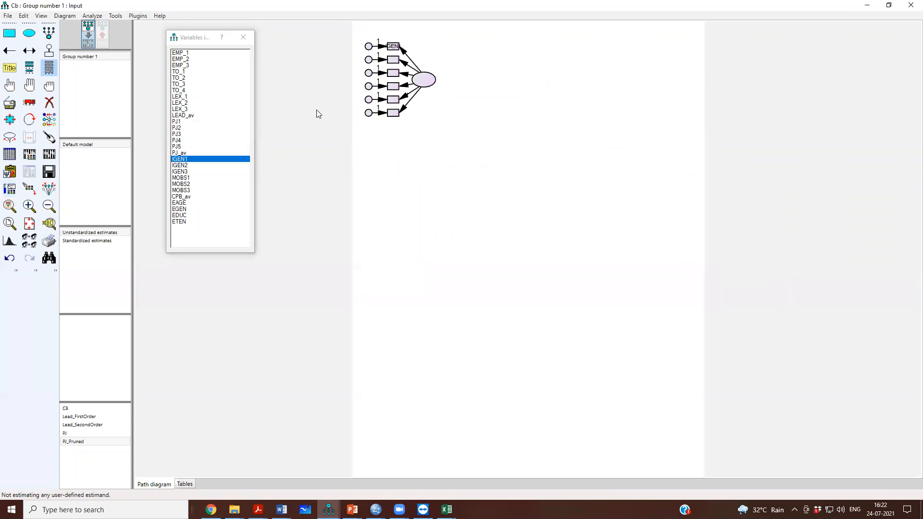
- Assign IGEN2 to the second indicator and set its font size to 12
{"action": "left_click_drag", "start_coordinate": [175, 166], "coordinate": [394, 61]}
{"action": "right_click", "coordinate": [395, 61]}
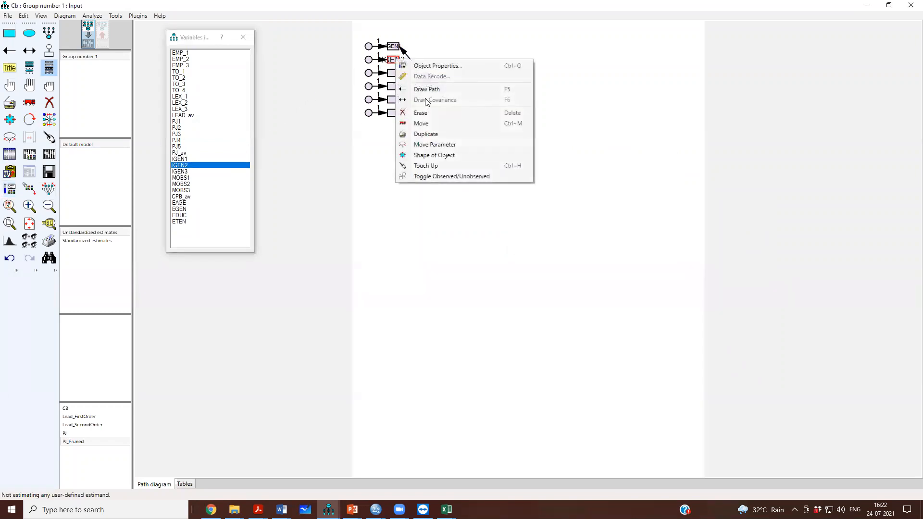
{"action": "left_click", "coordinate": [428, 68]}
{"action": "double_click", "coordinate": [525, 183]}
{"action": "type", "text": "12"}
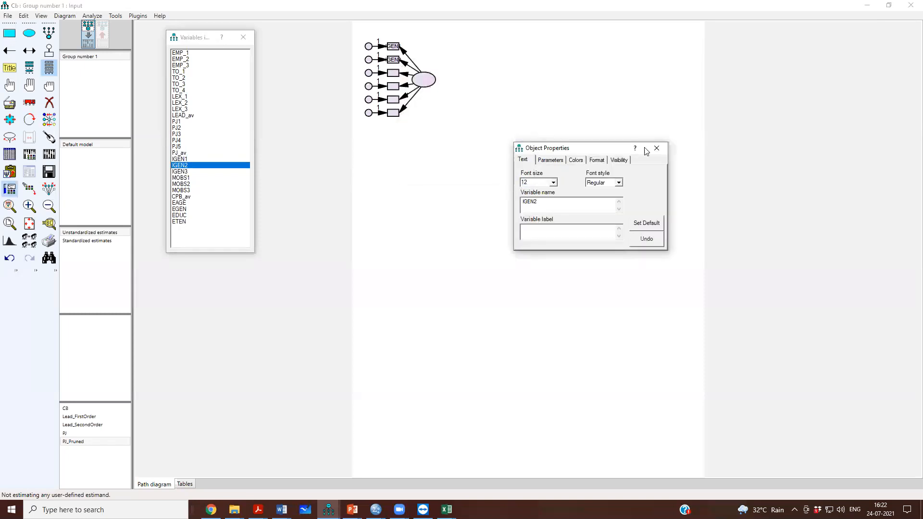
{"action": "left_click", "coordinate": [656, 148]}
- Assign IGEN3 to the third indicator and set its font size to 12
{"action": "left_click_drag", "start_coordinate": [191, 171], "coordinate": [393, 78]}
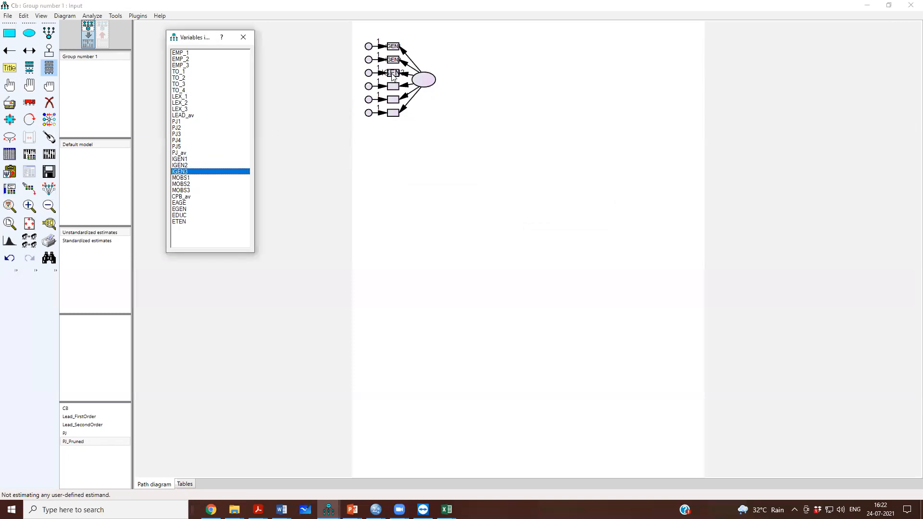
{"action": "right_click", "coordinate": [393, 77]}
{"action": "left_click", "coordinate": [412, 81]}
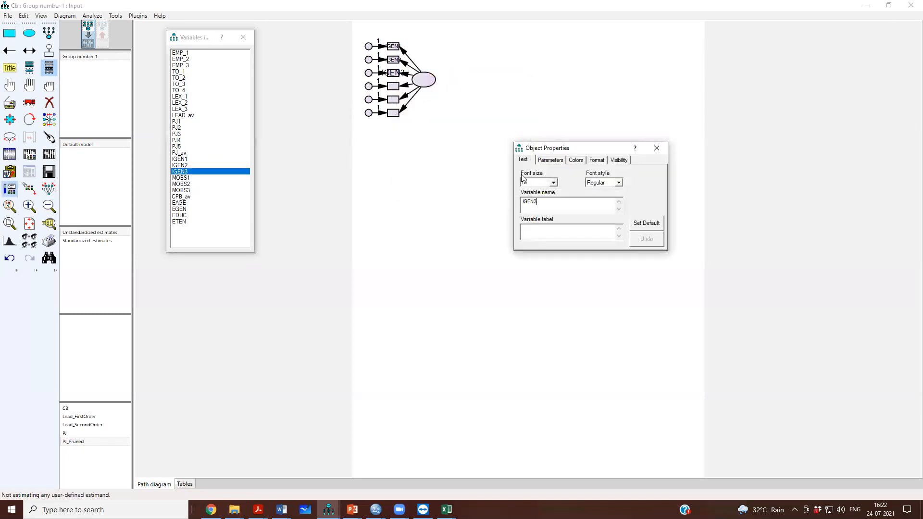
{"action": "left_click_drag", "start_coordinate": [531, 182], "coordinate": [517, 184]}
{"action": "type", "text": "12"}
{"action": "left_click", "coordinate": [531, 208]}
{"action": "left_click", "coordinate": [656, 148]}
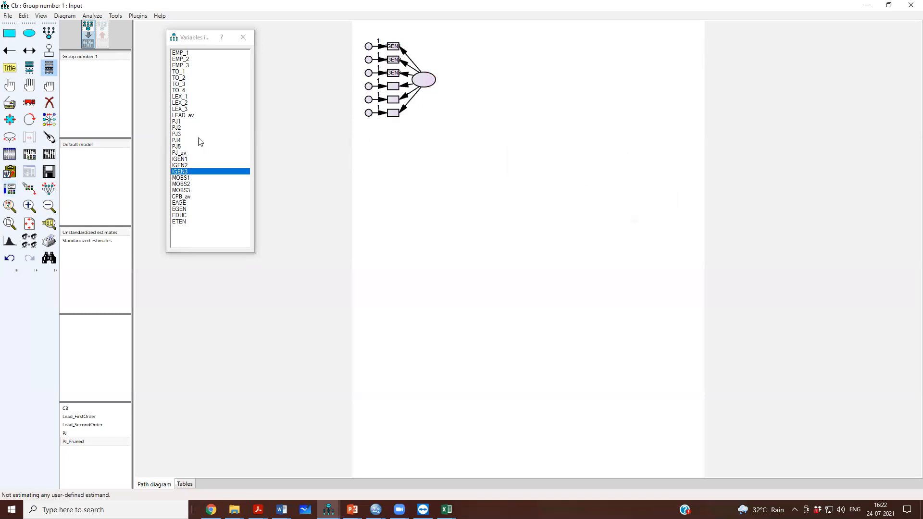
- Assign MOBS1 to the fourth indicator and set its font size to 12
{"action": "left_click_drag", "start_coordinate": [182, 178], "coordinate": [390, 88]}
{"action": "right_click", "coordinate": [390, 88]}
{"action": "left_click", "coordinate": [423, 94]}
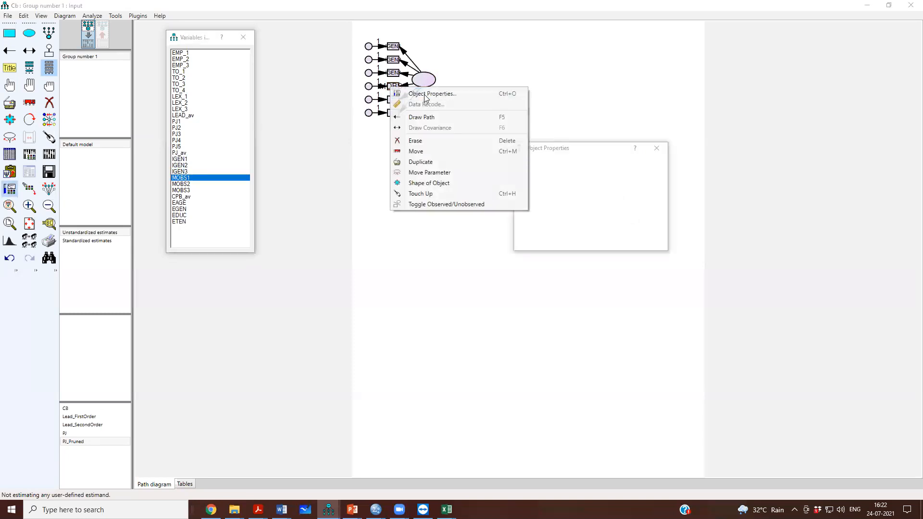
{"action": "double_click", "coordinate": [530, 183]}
{"action": "type", "text": "12"}
{"action": "left_click", "coordinate": [556, 203]}
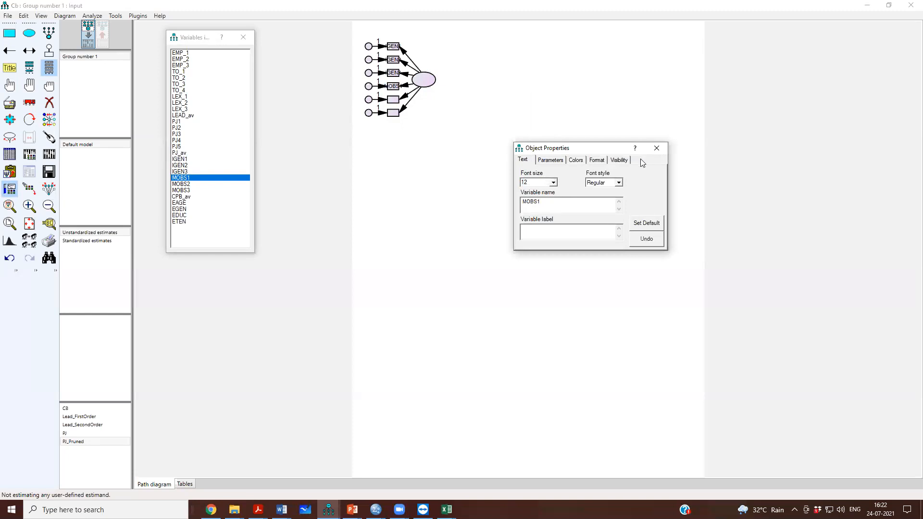
{"action": "left_click", "coordinate": [656, 148]}
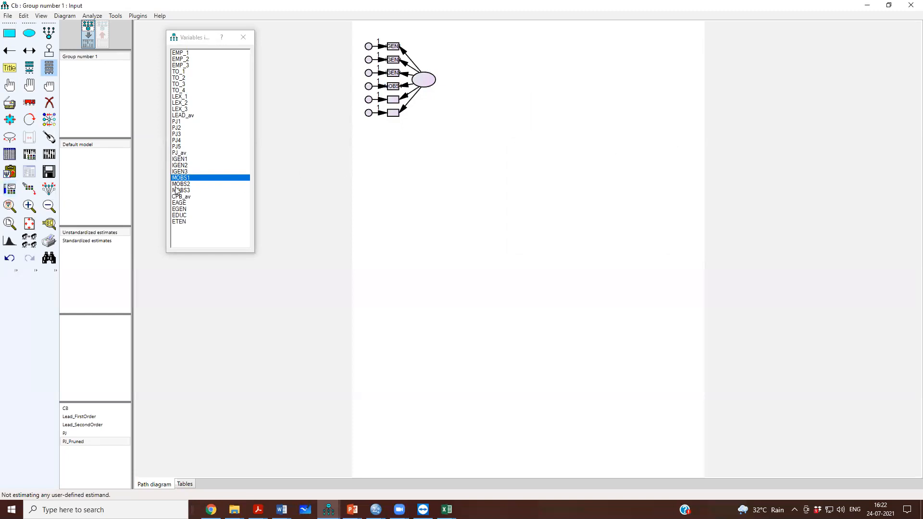
- Assign MOBS2 to the fifth indicator and set its font size to 12
{"action": "left_click_drag", "start_coordinate": [180, 184], "coordinate": [390, 105]}
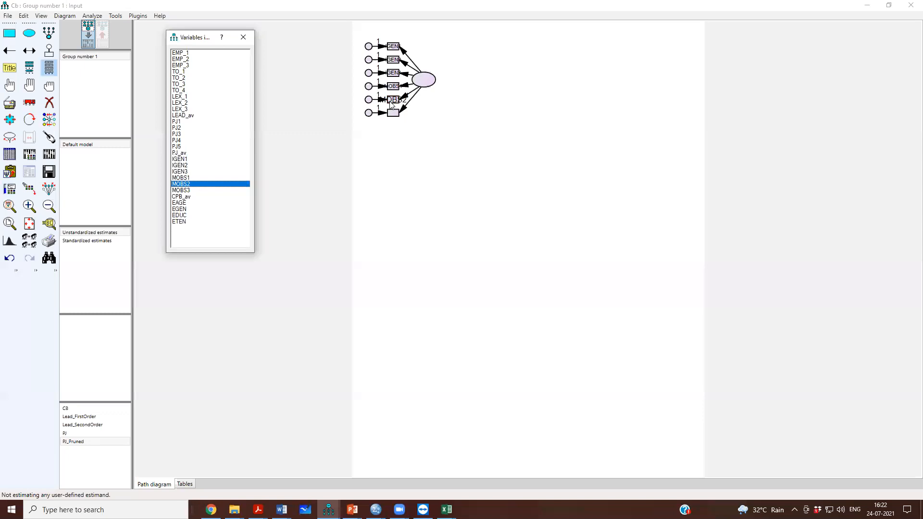
{"action": "right_click", "coordinate": [390, 104]}
{"action": "left_click", "coordinate": [404, 109]}
{"action": "double_click", "coordinate": [525, 183]}
{"action": "type", "text": "12"}
{"action": "left_click", "coordinate": [656, 148]}
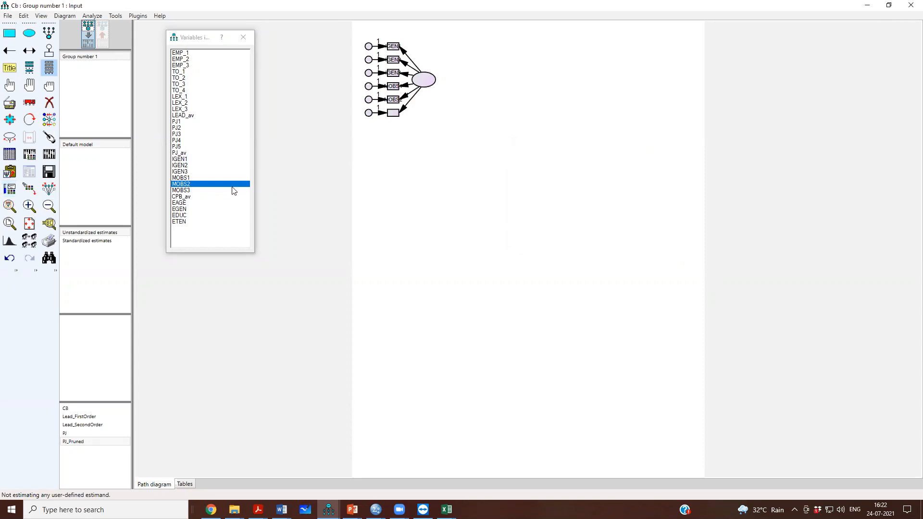
- Assign MOBS3 to the bottom indicator with font size 12, and close the data set's variable list
{"action": "left_click_drag", "start_coordinate": [197, 191], "coordinate": [390, 118]}
{"action": "right_click", "coordinate": [391, 118]}
{"action": "left_click", "coordinate": [413, 119]}
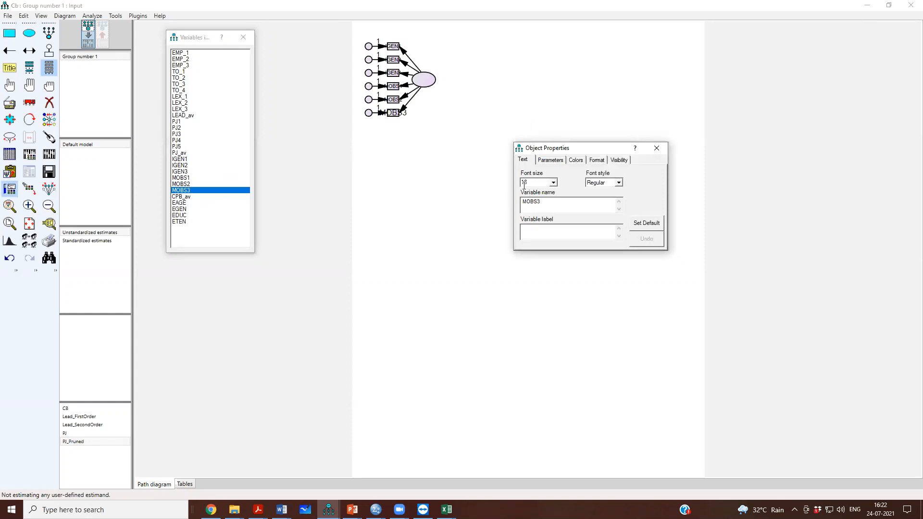
{"action": "type", "text": "12"}
{"action": "left_click", "coordinate": [656, 148]}
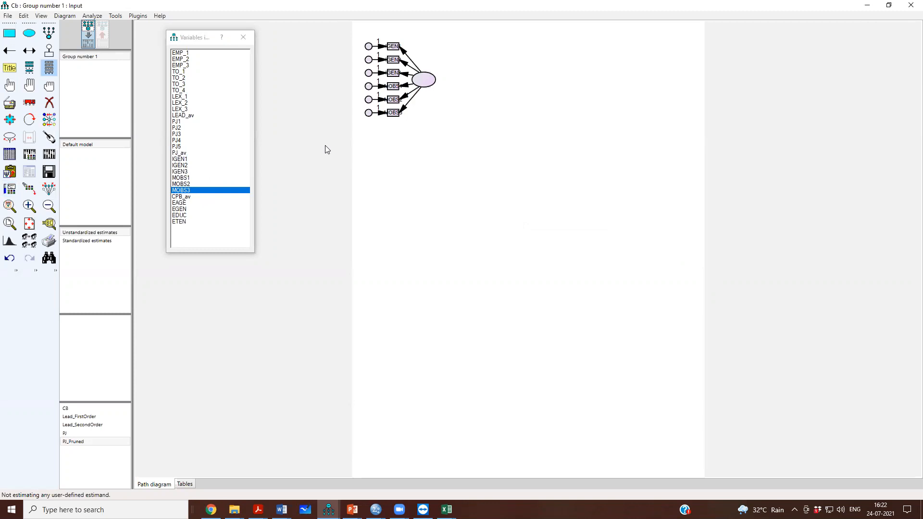
{"action": "left_click", "coordinate": [243, 37]}
- Name the latent variable CreaBeh and set its font size to 12
{"action": "double_click", "coordinate": [420, 83]}
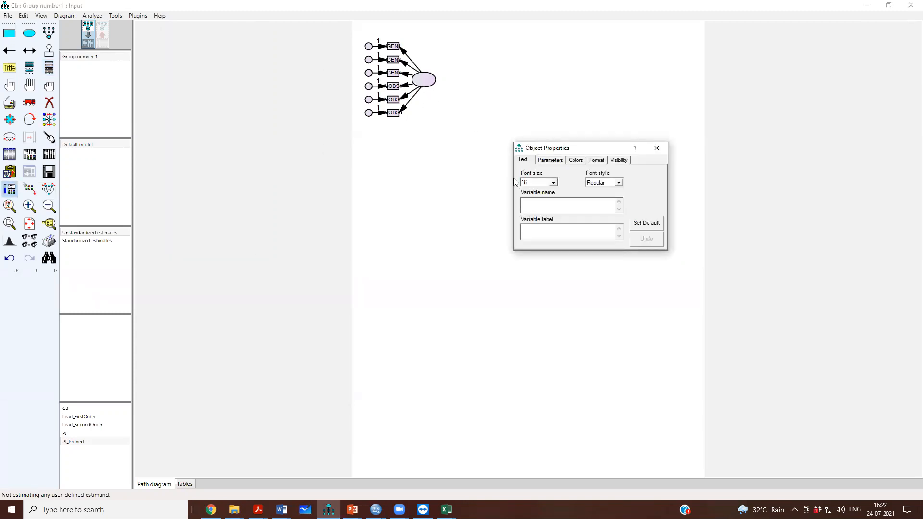
{"action": "type", "text": "CreBeha"}
{"action": "left_click", "coordinate": [656, 148]}
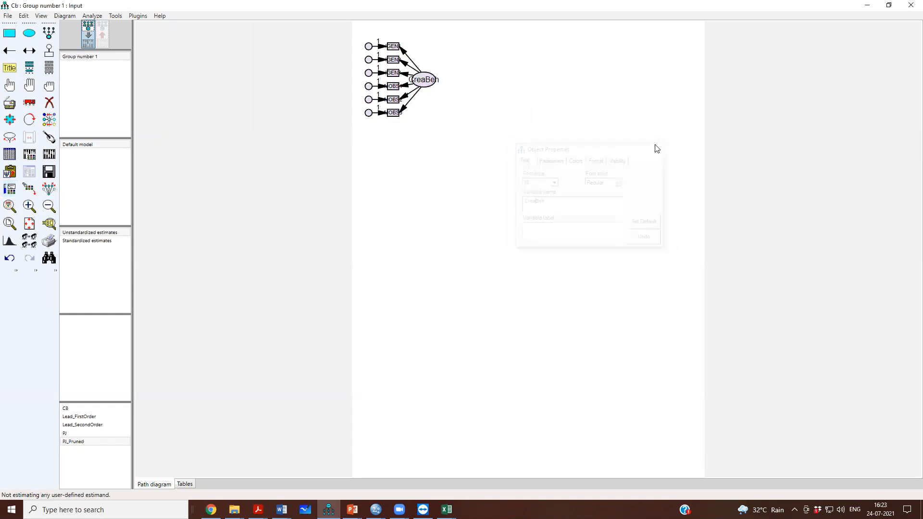
{"action": "double_click", "coordinate": [428, 85]}
{"action": "left_click_drag", "start_coordinate": [539, 182], "coordinate": [512, 183]}
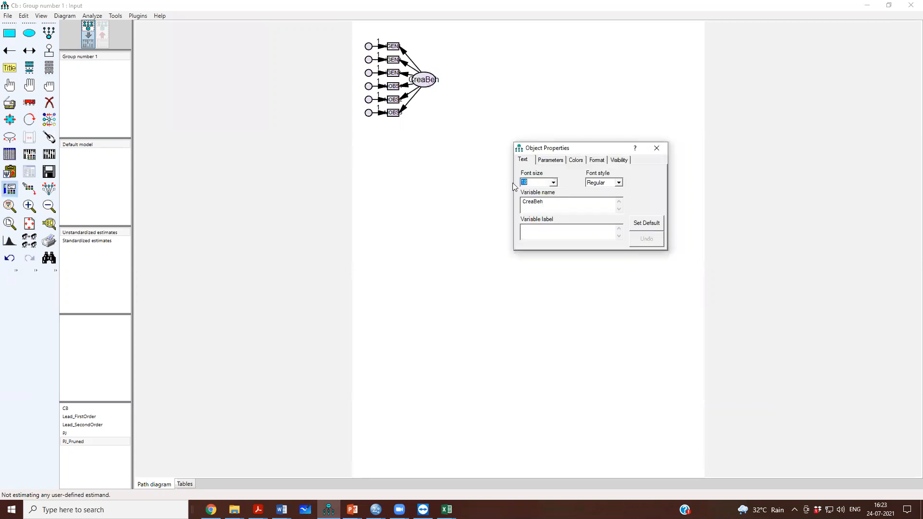
{"action": "type", "text": "12"}
{"action": "left_click", "coordinate": [657, 148]}
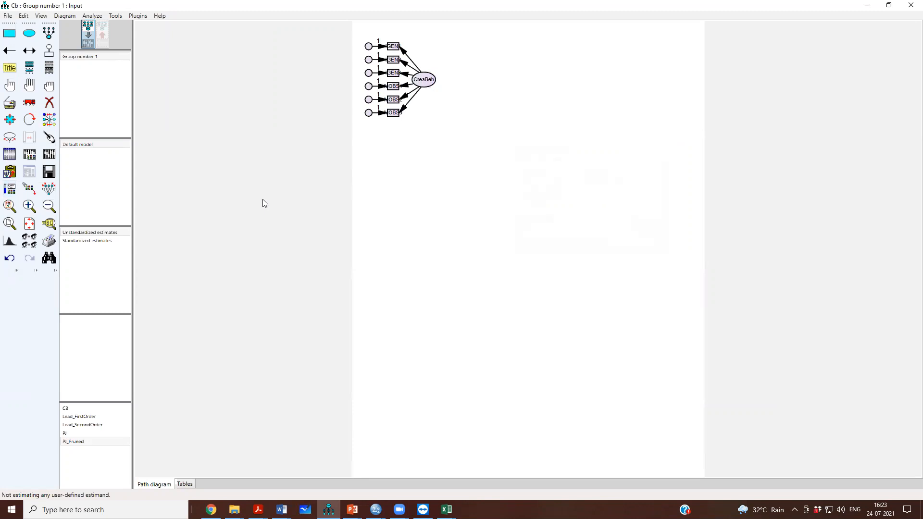
- Resize the observed variables to fit their names and move the CreaBeh ellipse slightly farther right from the indicators
{"action": "left_click", "coordinate": [141, 17]}
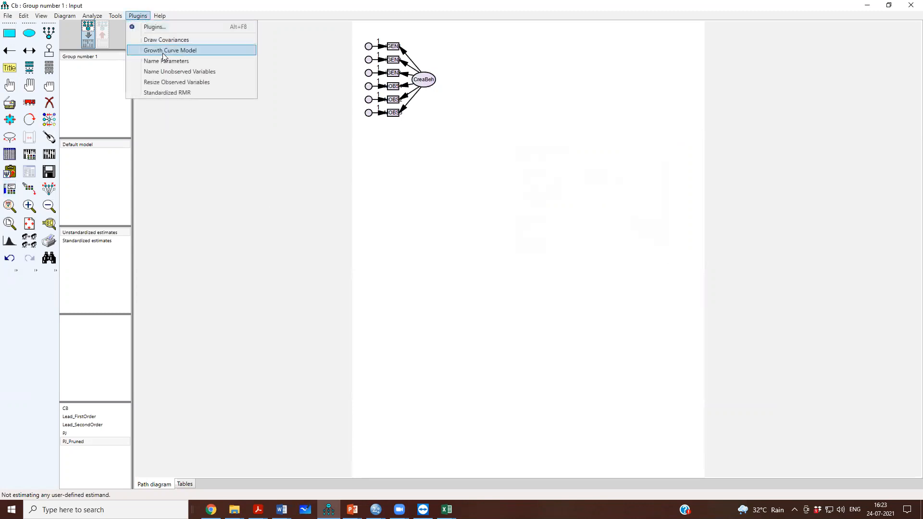
{"action": "left_click", "coordinate": [172, 82]}
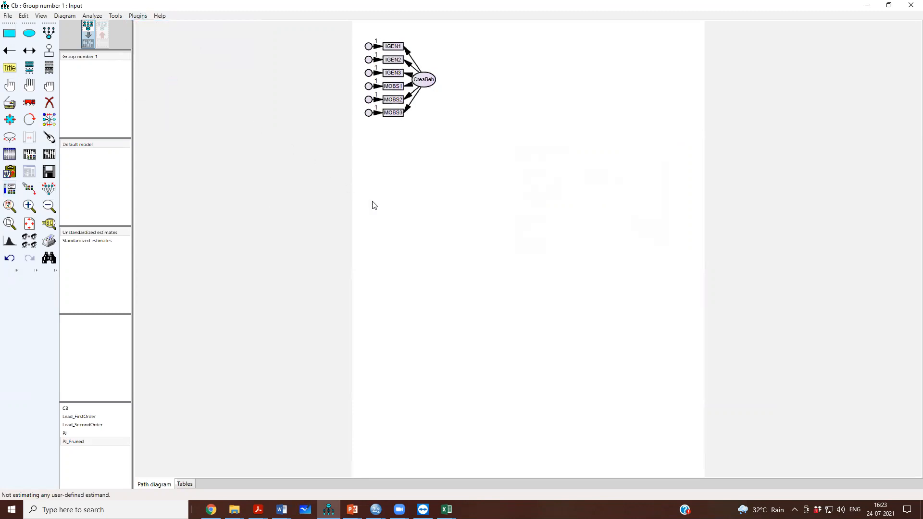
{"action": "left_click", "coordinate": [29, 102]}
{"action": "left_click_drag", "start_coordinate": [425, 79], "coordinate": [437, 81]}
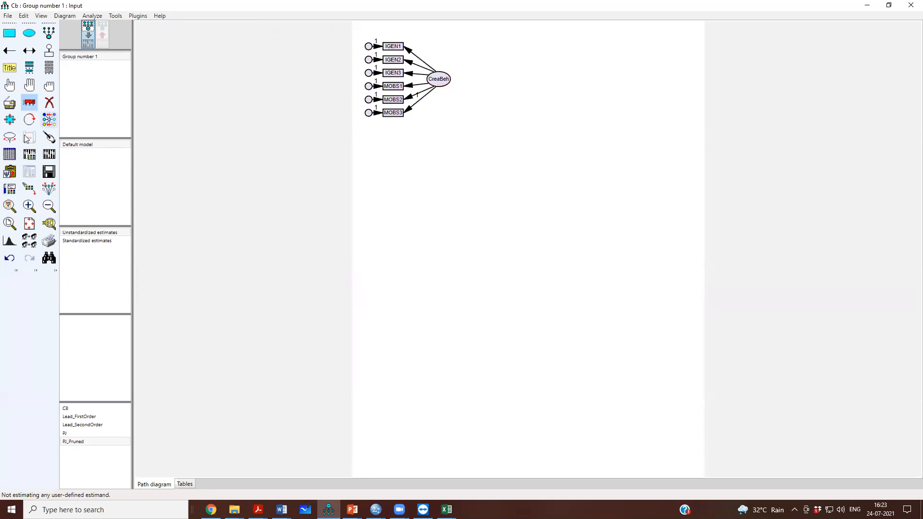
- Touch up the CreaBeh ellipse so its arrows to the six indicators are neatly realigned
{"action": "left_click", "coordinate": [47, 136]}
{"action": "left_click", "coordinate": [441, 84]}
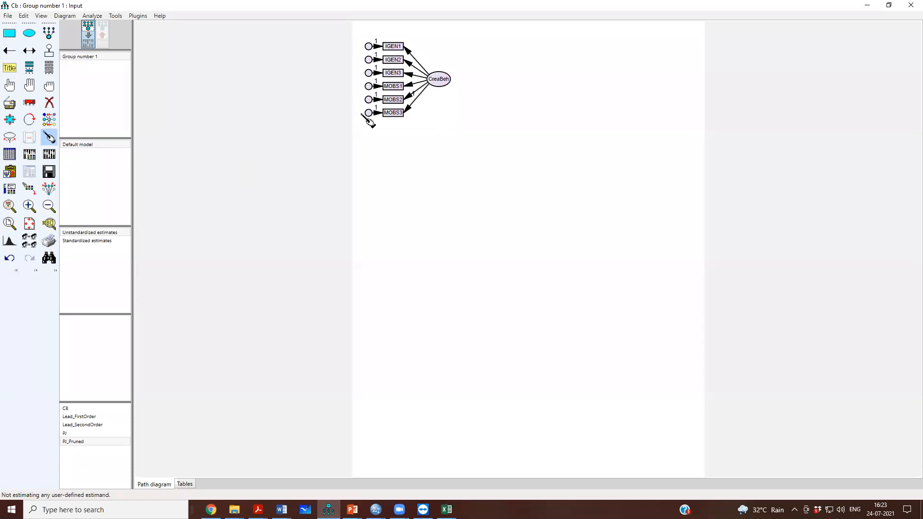
{"action": "left_click", "coordinate": [9, 85]}
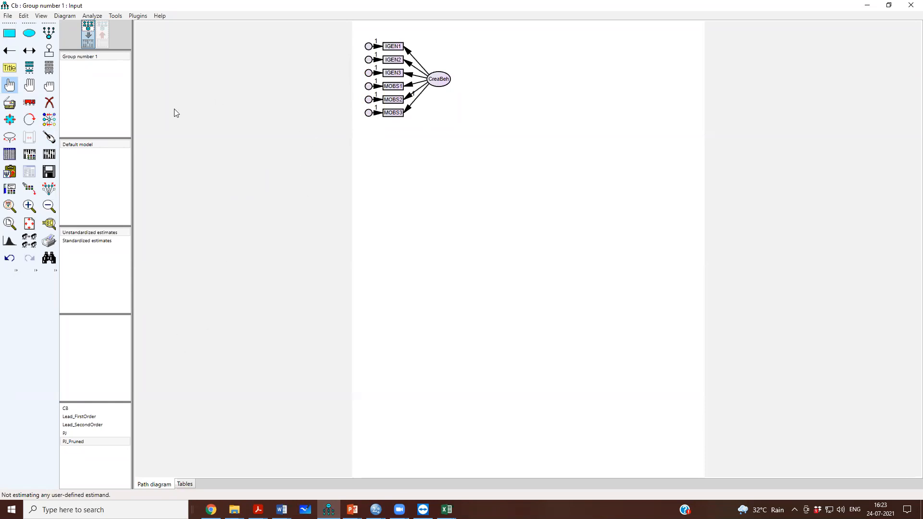
- Name the error terms of IGEN1, IGEN2 and IGEN3 e19, e20 and e21, each with font size 12
{"action": "double_click", "coordinate": [369, 47]}
{"action": "left_click_drag", "start_coordinate": [536, 182], "coordinate": [517, 182]}
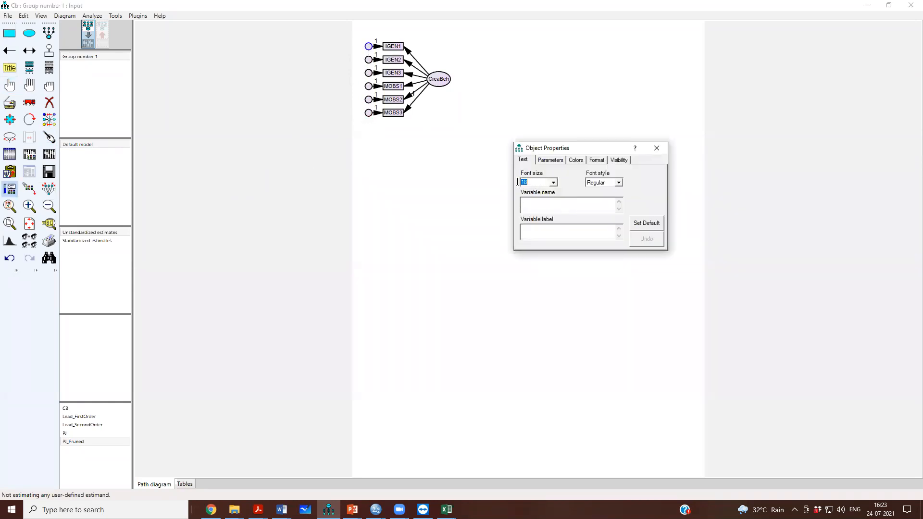
{"action": "type", "text": "12"}
{"action": "left_click", "coordinate": [369, 60]}
{"action": "type", "text": "12"}
{"action": "left_click", "coordinate": [369, 73]}
{"action": "left_click_drag", "start_coordinate": [530, 182], "coordinate": [518, 186]}
{"action": "type", "text": "12"}
{"action": "left_click", "coordinate": [533, 204]}
{"action": "type", "text": "e21"}
- Name the error terms of MOBS1, MOBS2 and MOBS3 e22, e23 and e24 with font size 12, and close the object properties
{"action": "left_click", "coordinate": [368, 87]}
{"action": "left_click_drag", "start_coordinate": [532, 182], "coordinate": [525, 182]}
{"action": "type", "text": "12e22"}
{"action": "left_click", "coordinate": [368, 99]}
{"action": "type", "text": "1"}
{"action": "left_click", "coordinate": [369, 113]}
{"action": "key", "text": "BackSpace"}
{"action": "left_click", "coordinate": [663, 148]}
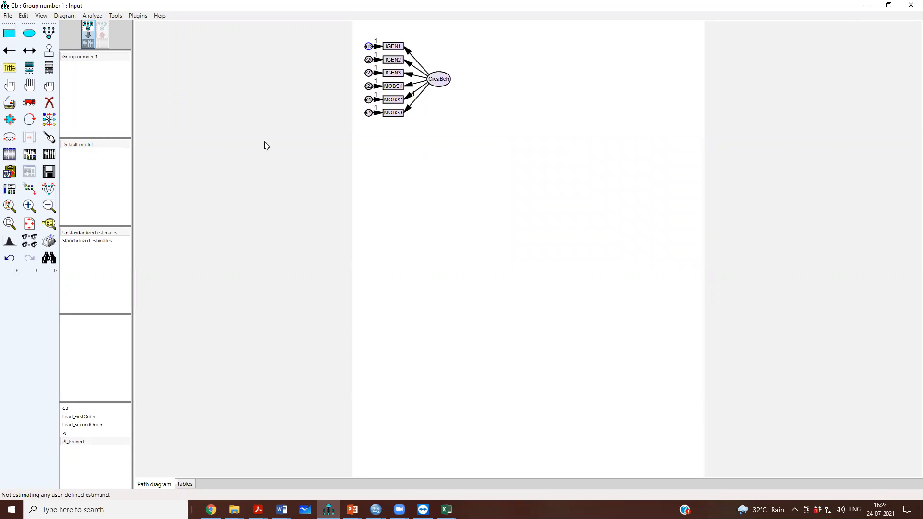
- Save the path diagram and request standardized estimates, modification indices, and tests for normality and outliers in the analysis output
{"action": "left_click", "coordinate": [48, 172]}
{"action": "left_click", "coordinate": [30, 154]}
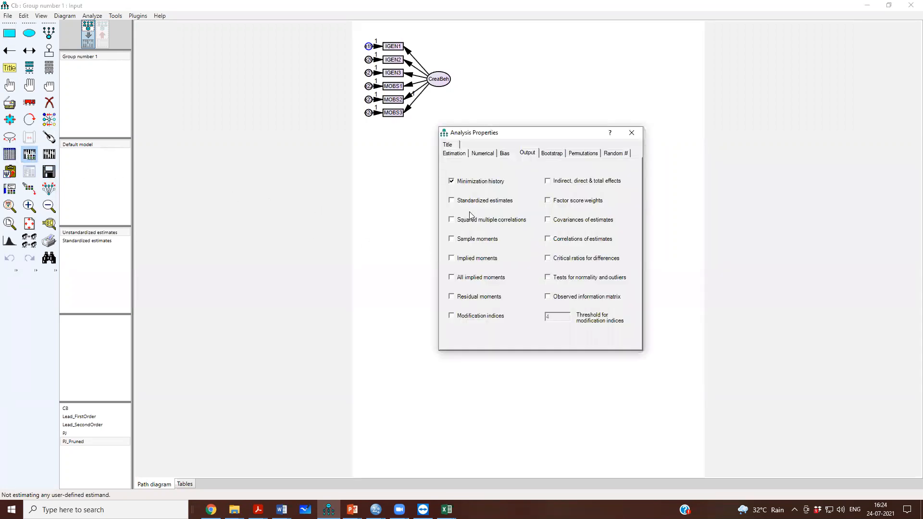
{"action": "left_click", "coordinate": [481, 202]}
{"action": "left_click", "coordinate": [490, 319]}
{"action": "left_click", "coordinate": [562, 279]}
{"action": "left_click", "coordinate": [626, 136]}
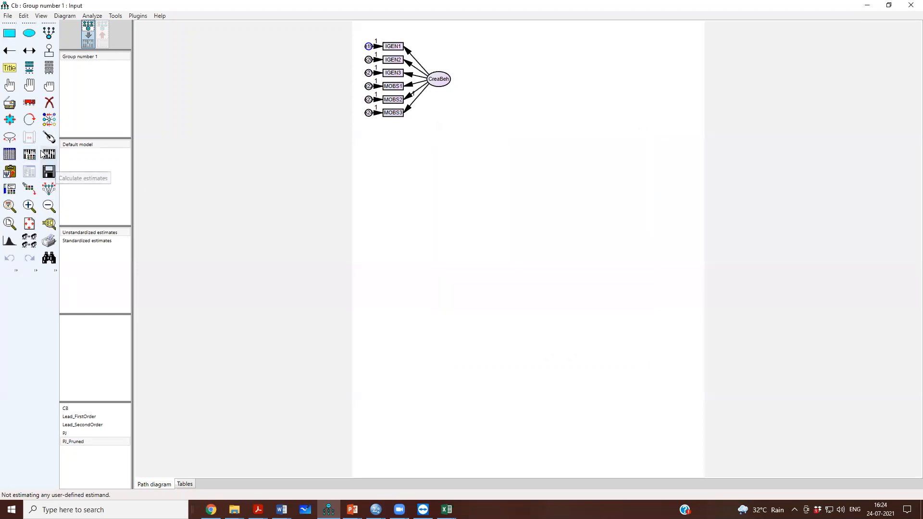
- Calculate the estimates and check the chi-square and degrees of freedom in the text output's model notes
{"action": "left_click", "coordinate": [47, 154]}
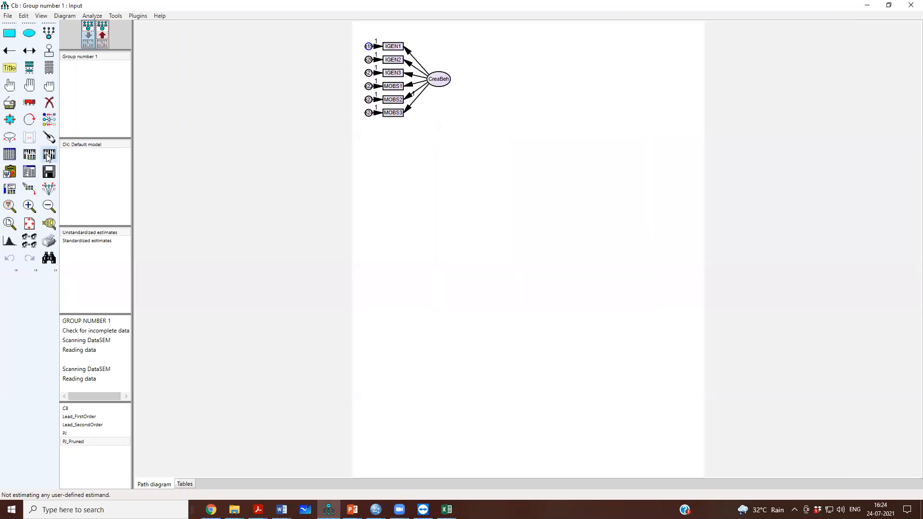
{"action": "left_click", "coordinate": [29, 172]}
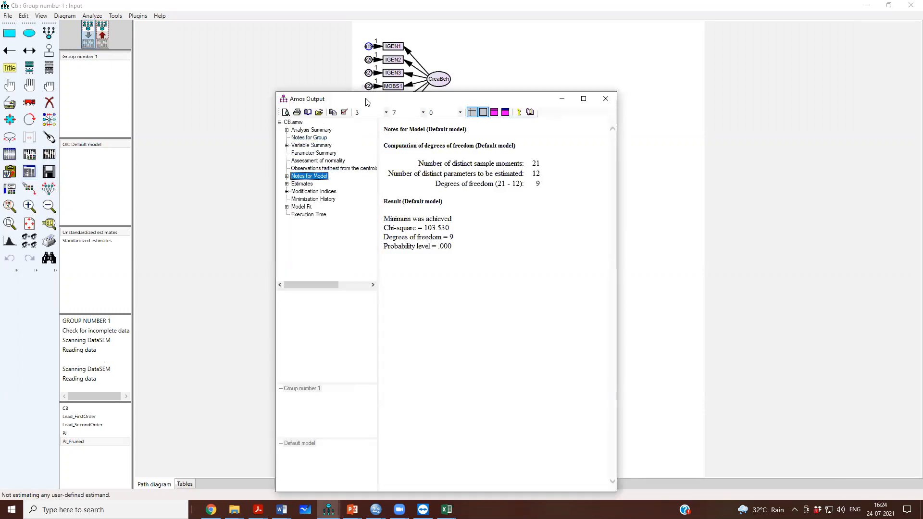
{"action": "left_click_drag", "start_coordinate": [365, 102], "coordinate": [586, 44]}
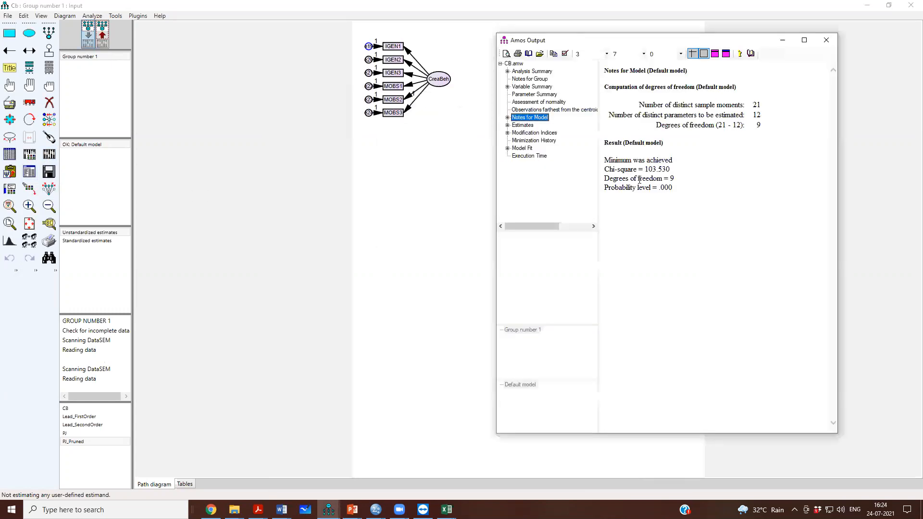
{"action": "left_click_drag", "start_coordinate": [645, 169], "coordinate": [664, 171]}
{"action": "left_click", "coordinate": [673, 179]}
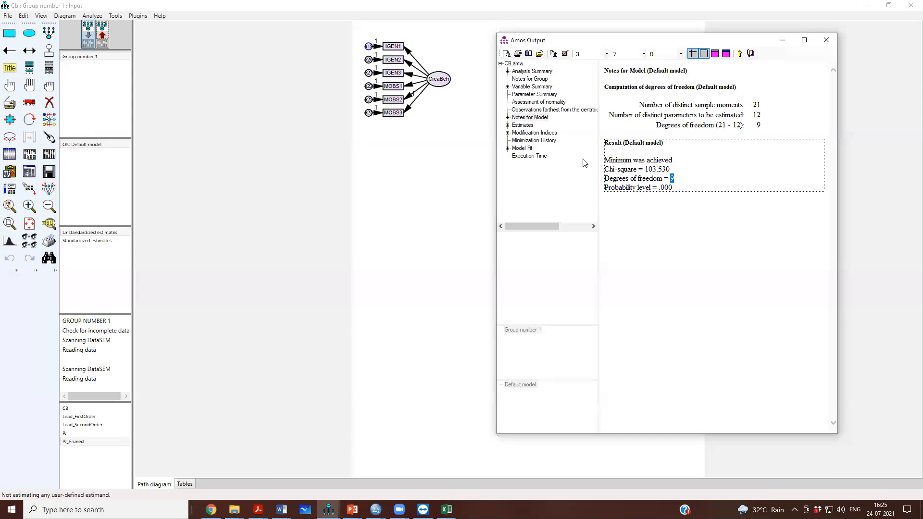
- Examine the model fit summary, including CMIN/DF, CFI and RMSEA for the default model
{"action": "left_click", "coordinate": [529, 149]}
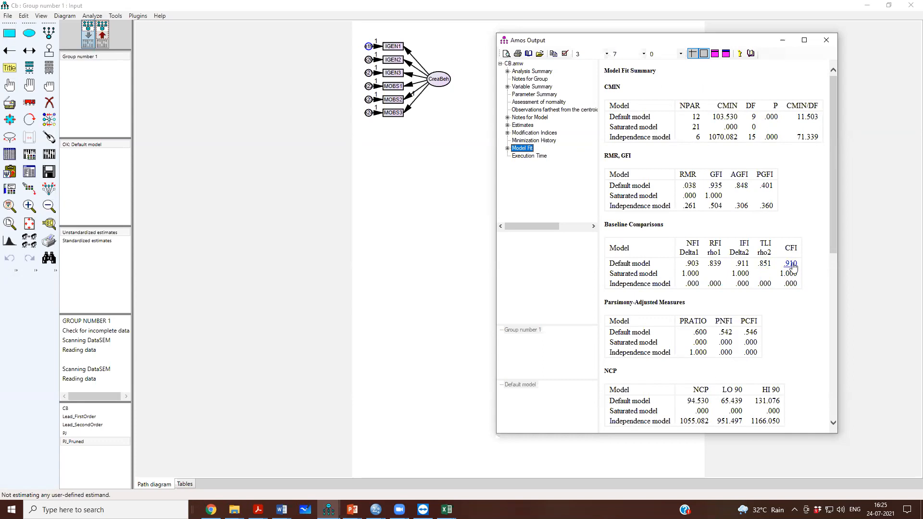
{"action": "scroll", "coordinate": [795, 268], "scroll_direction": "down", "scroll_amount": 9}
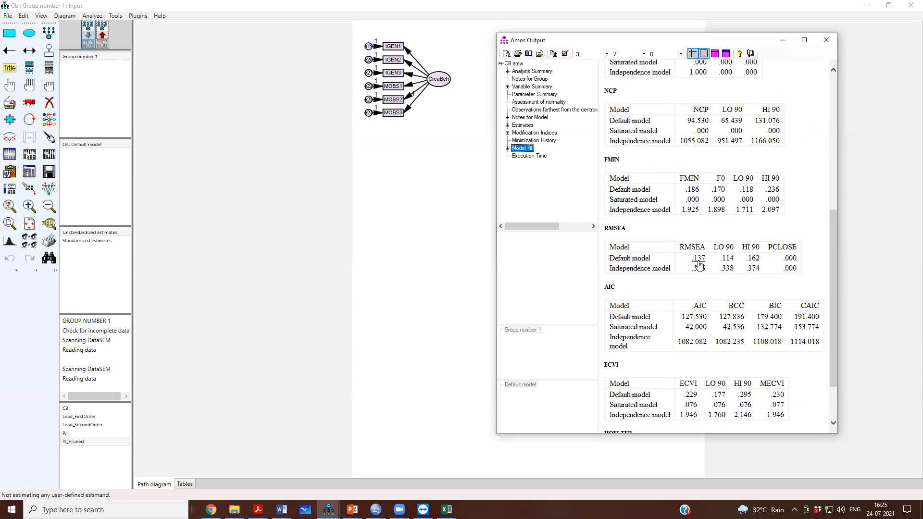
{"action": "scroll", "coordinate": [698, 265], "scroll_direction": "up", "scroll_amount": 9}
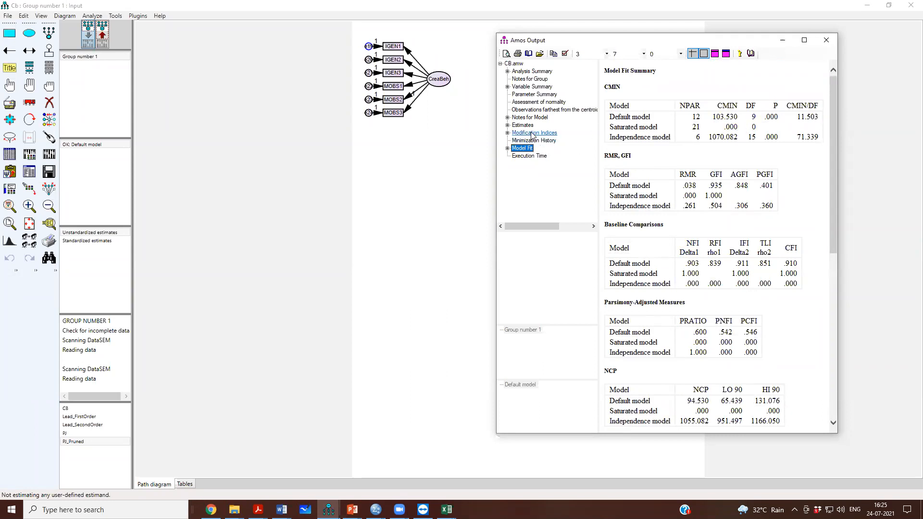
- Examine the multivariate normality assessment and the Mahalanobis distances of the observations farthest from the centroid
{"action": "left_click", "coordinate": [525, 102]}
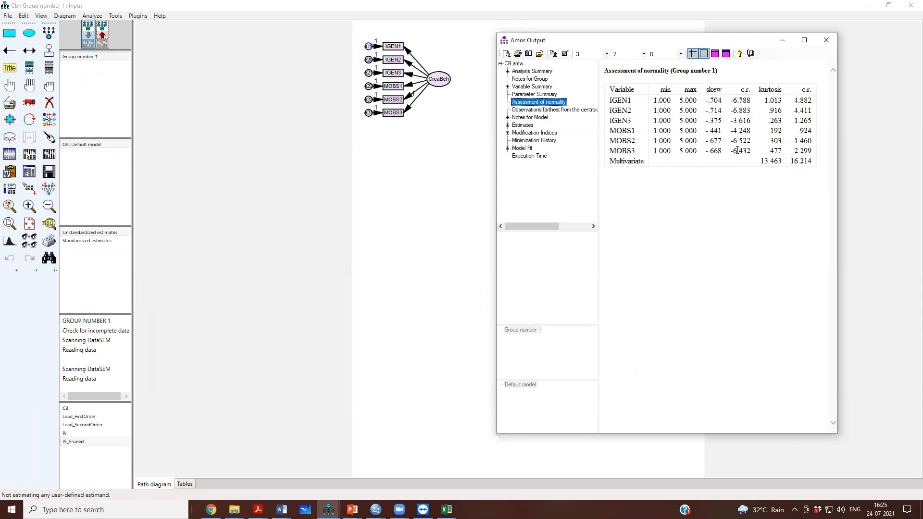
{"action": "left_click_drag", "start_coordinate": [758, 161], "coordinate": [812, 165]}
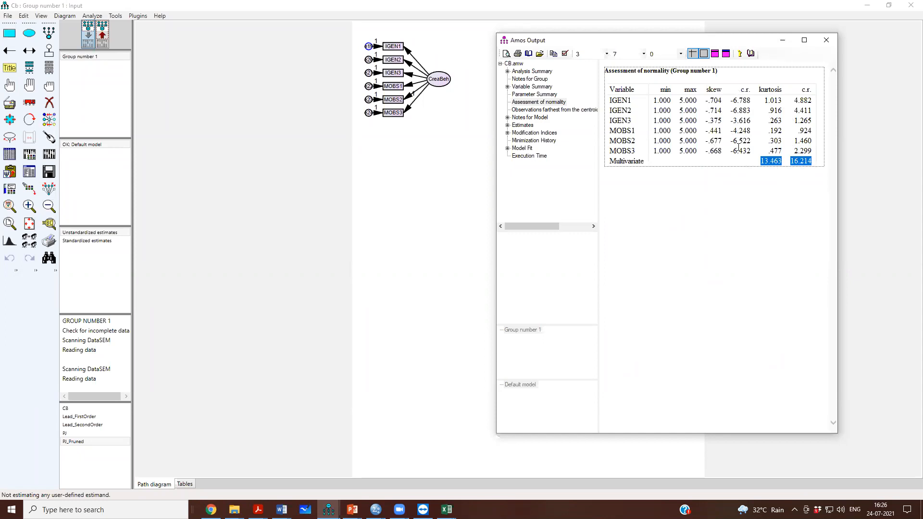
{"action": "left_click", "coordinate": [538, 118]}
{"action": "left_click", "coordinate": [545, 110]}
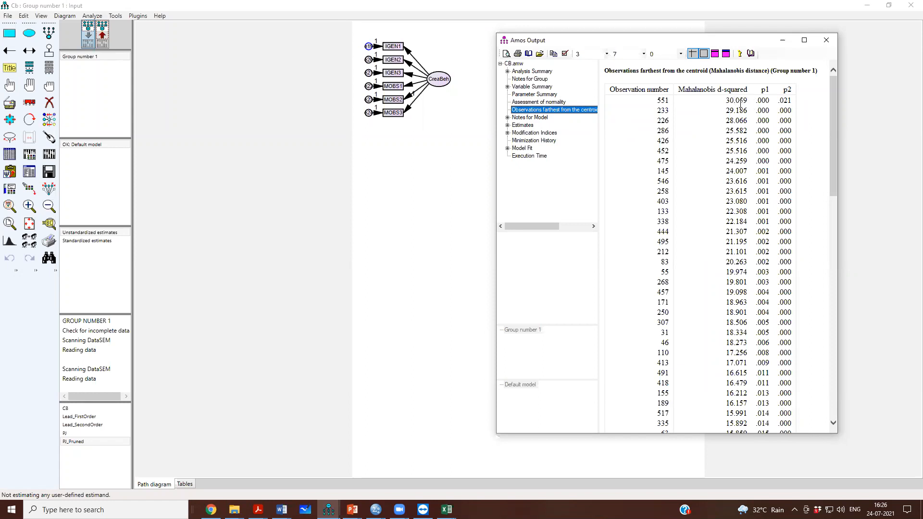
- Examine the parameter estimates and the modification index for the e24–e23 covariance, and close the output
{"action": "key", "text": "Down"}
{"action": "key", "text": "Down"}
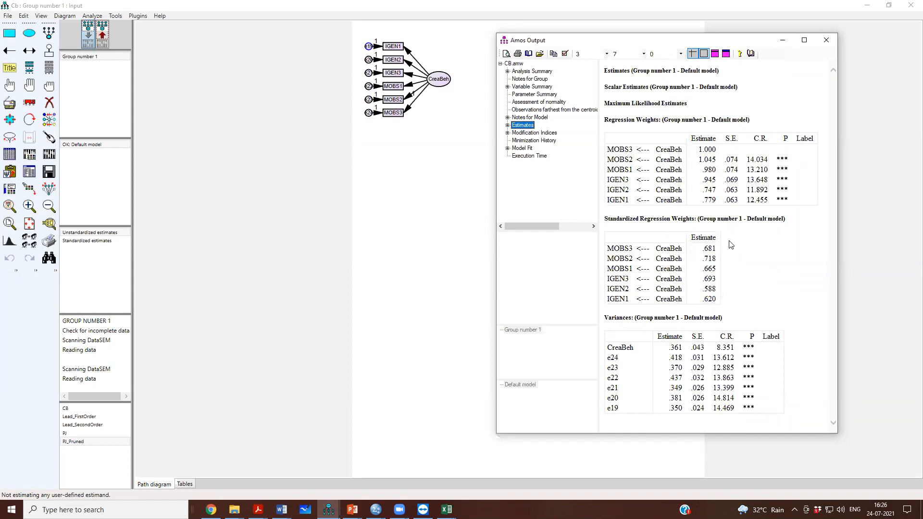
{"action": "left_click", "coordinate": [553, 133]}
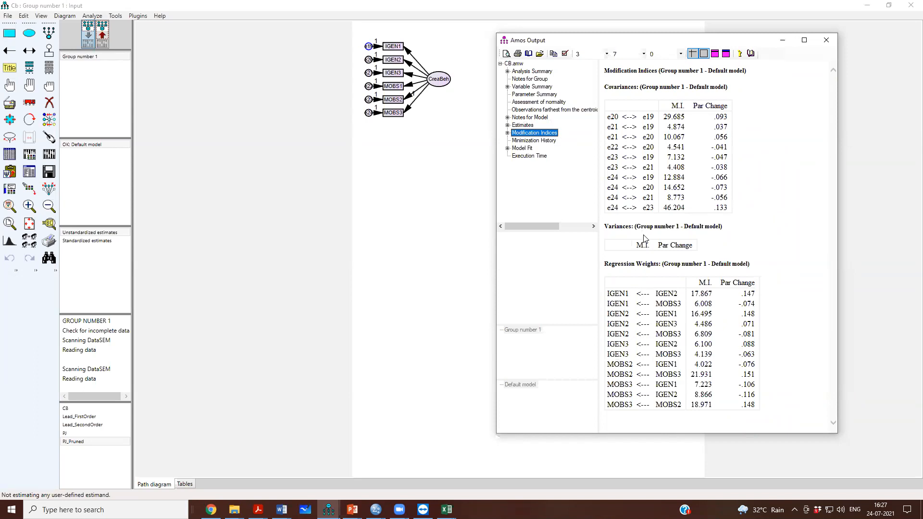
{"action": "left_click", "coordinate": [608, 210]}
{"action": "left_click_drag", "start_coordinate": [609, 210], "coordinate": [653, 214]}
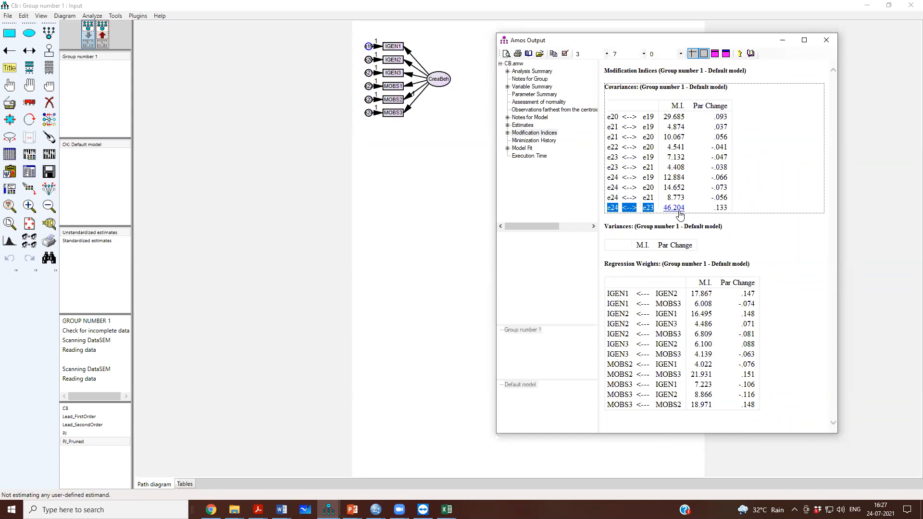
{"action": "left_click", "coordinate": [822, 45]}
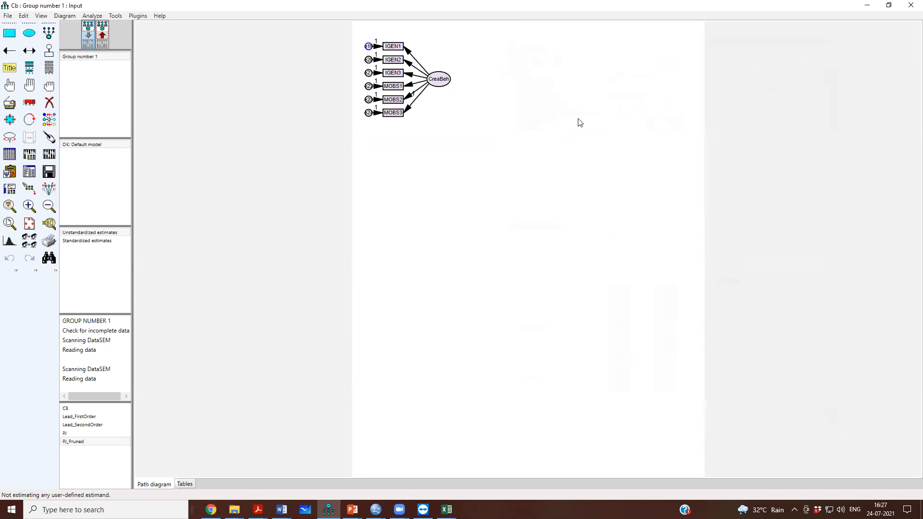
- Draw a covariance between error terms e24 and e23, save the diagram, and recalculate the estimates
{"action": "left_click", "coordinate": [28, 51]}
{"action": "left_click_drag", "start_coordinate": [367, 114], "coordinate": [368, 100]}
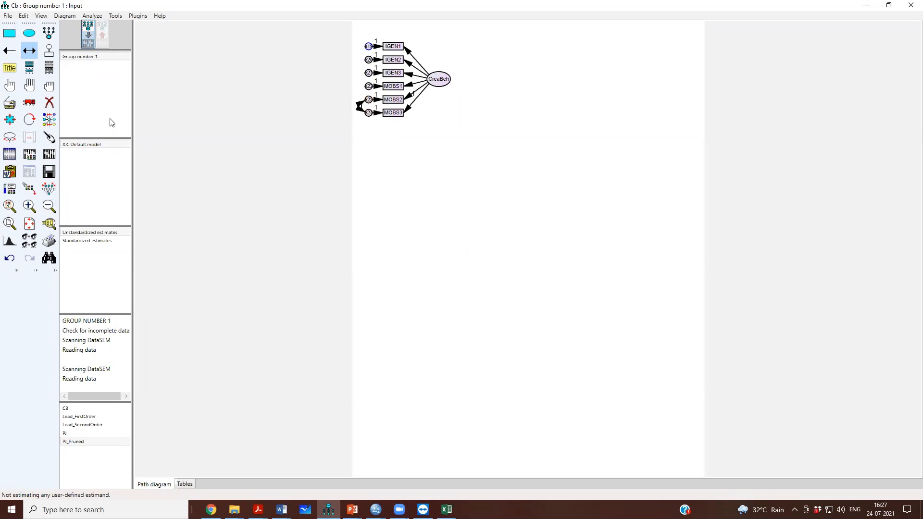
{"action": "left_click", "coordinate": [55, 175]}
{"action": "left_click", "coordinate": [54, 155]}
- Examine the re-estimated model's chi-square, fit indices and covariance modification indices in the text output, and close it
{"action": "left_click", "coordinate": [30, 175]}
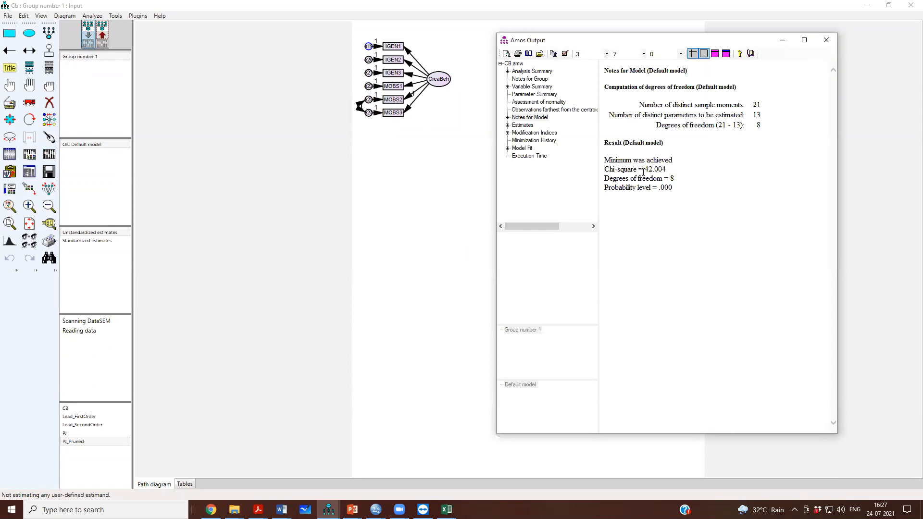
{"action": "left_click_drag", "start_coordinate": [644, 171], "coordinate": [668, 174]}
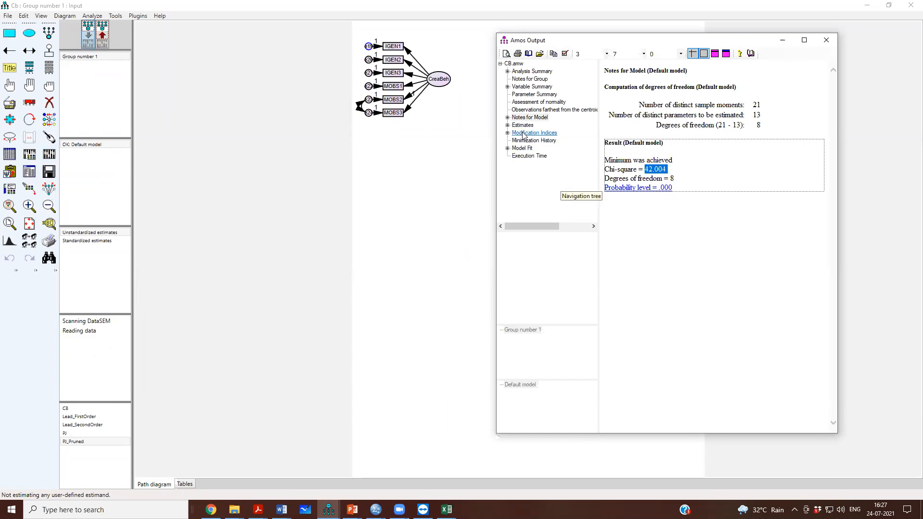
{"action": "left_click", "coordinate": [522, 148]}
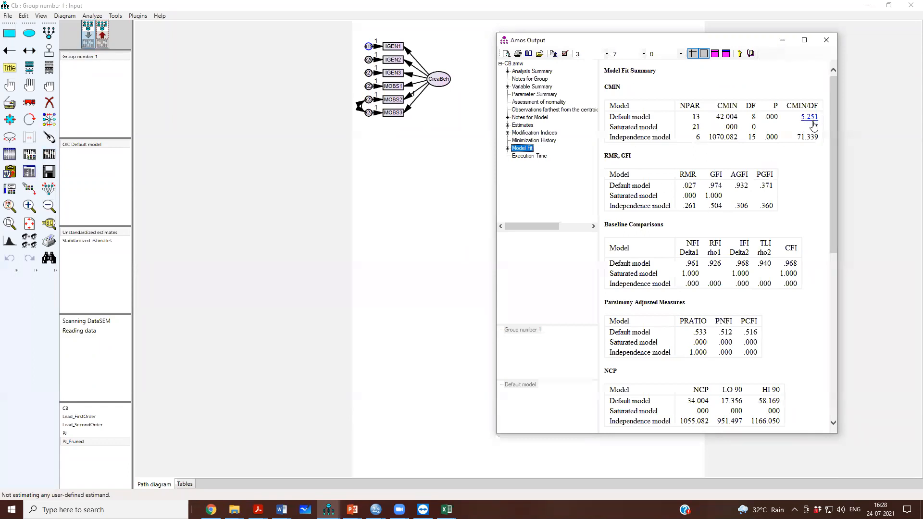
{"action": "scroll", "coordinate": [825, 285], "scroll_direction": "down", "scroll_amount": 5}
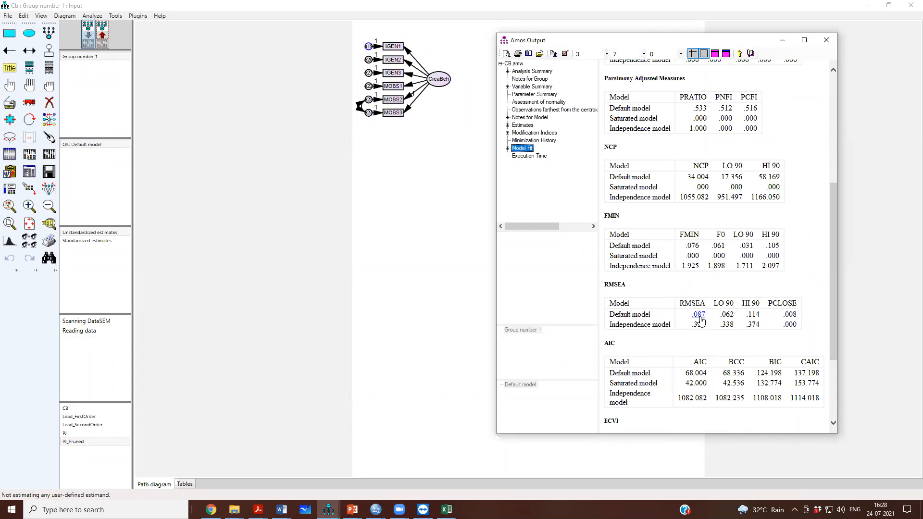
{"action": "scroll", "coordinate": [697, 312], "scroll_direction": "up", "scroll_amount": 5}
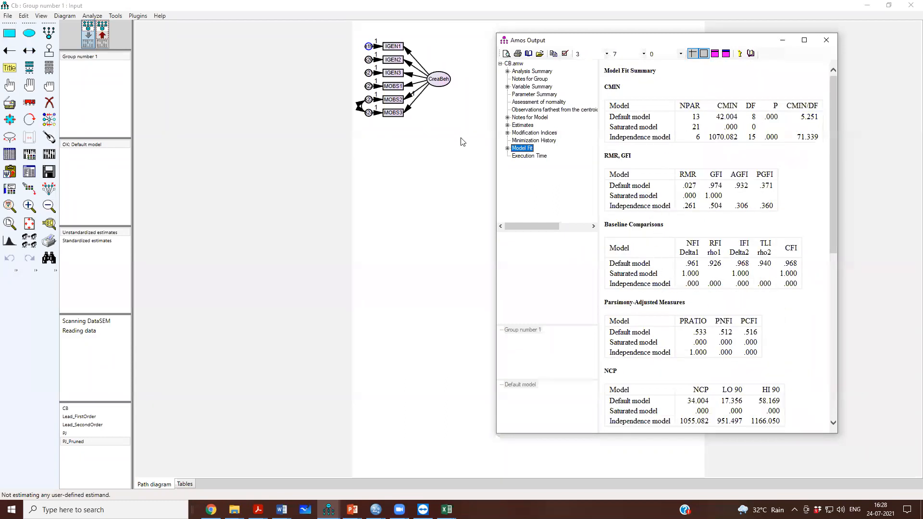
{"action": "left_click", "coordinate": [529, 133]}
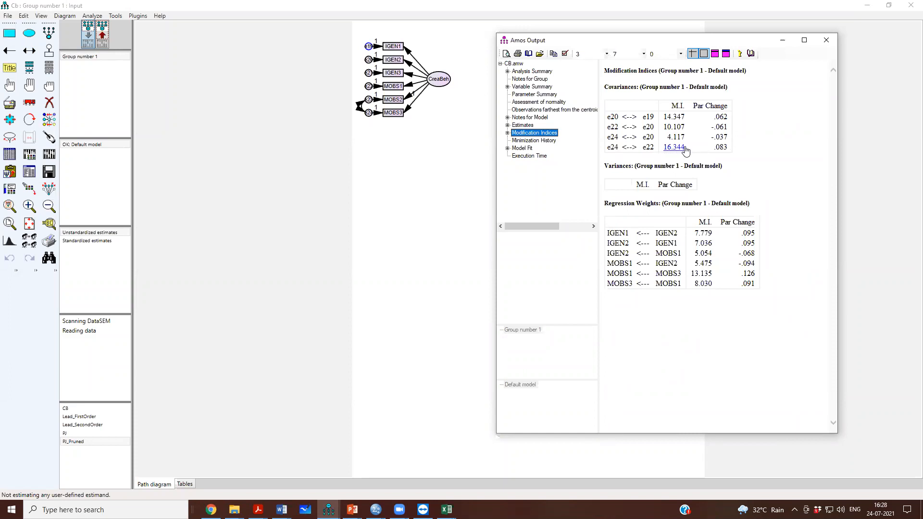
{"action": "left_click", "coordinate": [826, 40]}
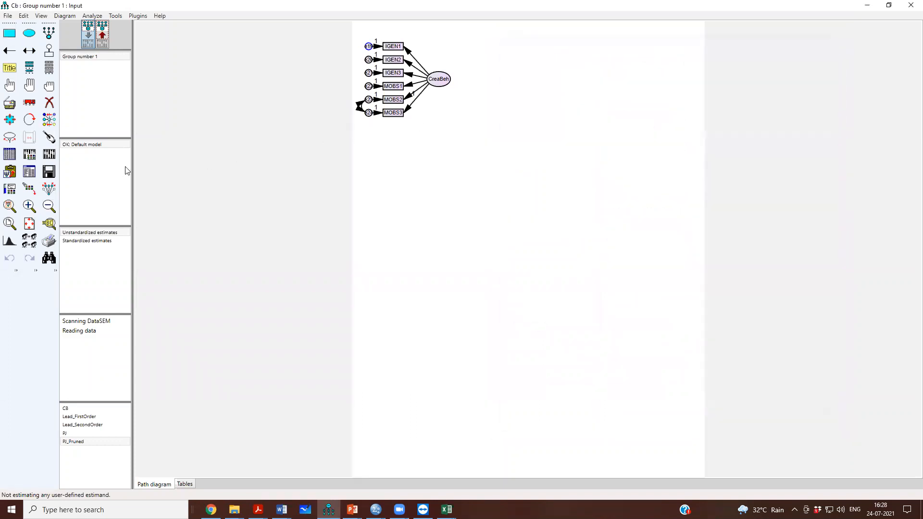
- Draw a covariance between error terms e24 and e22, and recalculate the estimates
{"action": "left_click", "coordinate": [33, 56]}
{"action": "left_click_drag", "start_coordinate": [366, 114], "coordinate": [368, 86]}
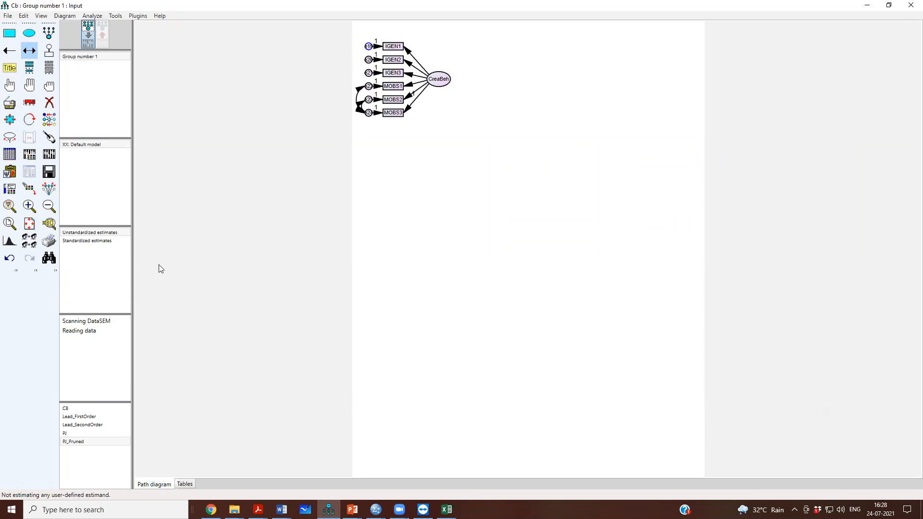
{"action": "left_click", "coordinate": [52, 158]}
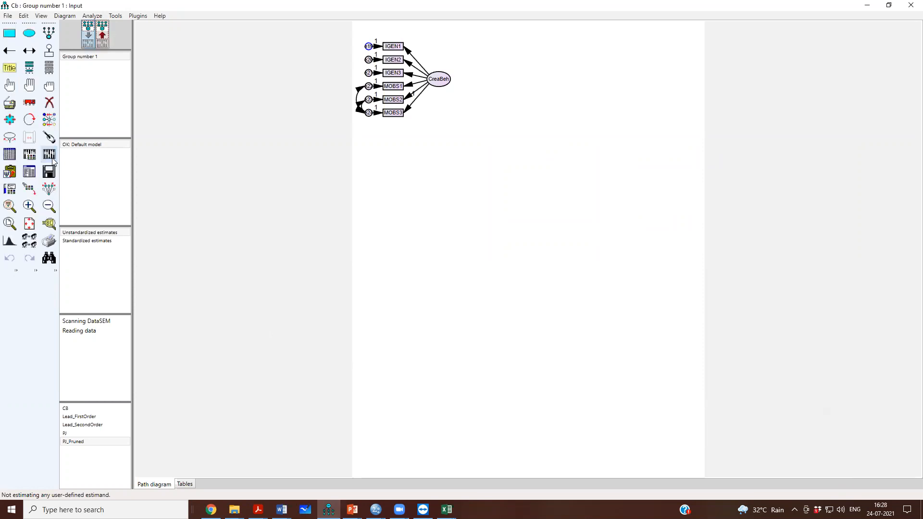
- Examine the chi-square, CMIN/DF, CFI and RMSEA of the model with the covariances e24–e23 and e24–e22
{"action": "left_click", "coordinate": [29, 172]}
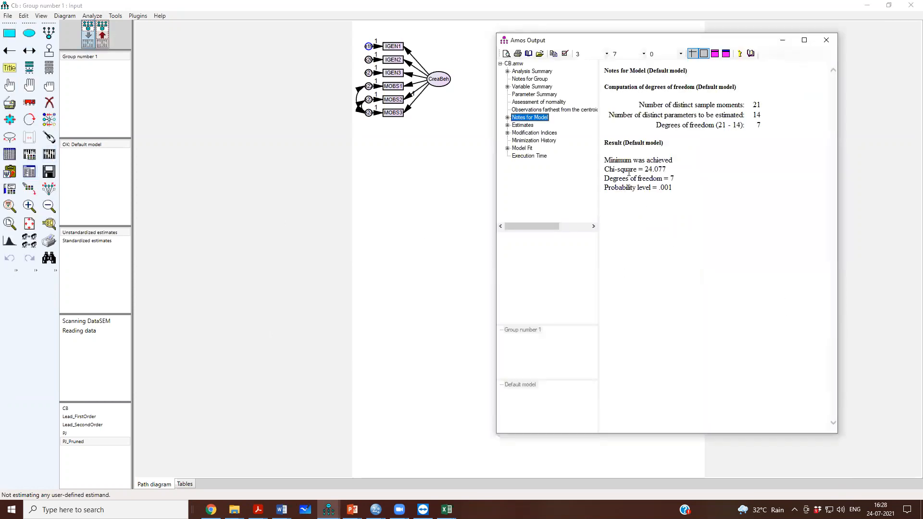
{"action": "left_click_drag", "start_coordinate": [645, 169], "coordinate": [672, 171]}
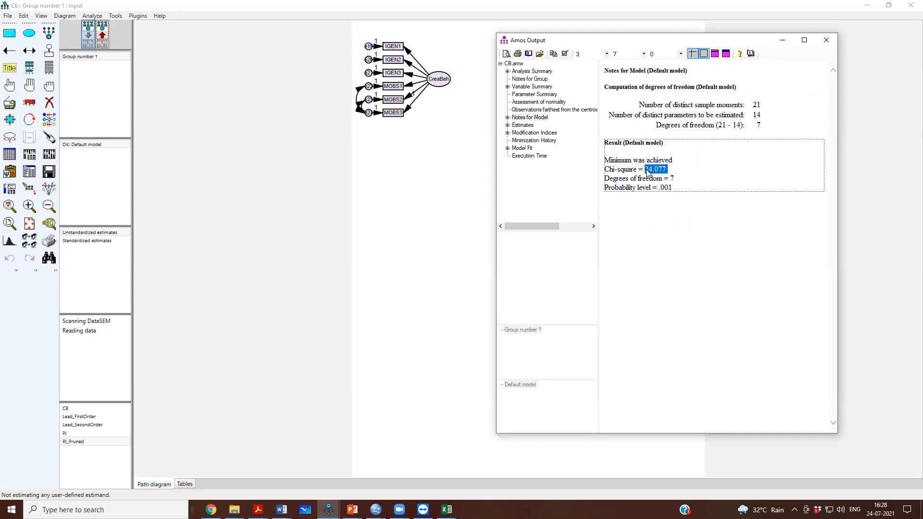
{"action": "left_click", "coordinate": [524, 149]}
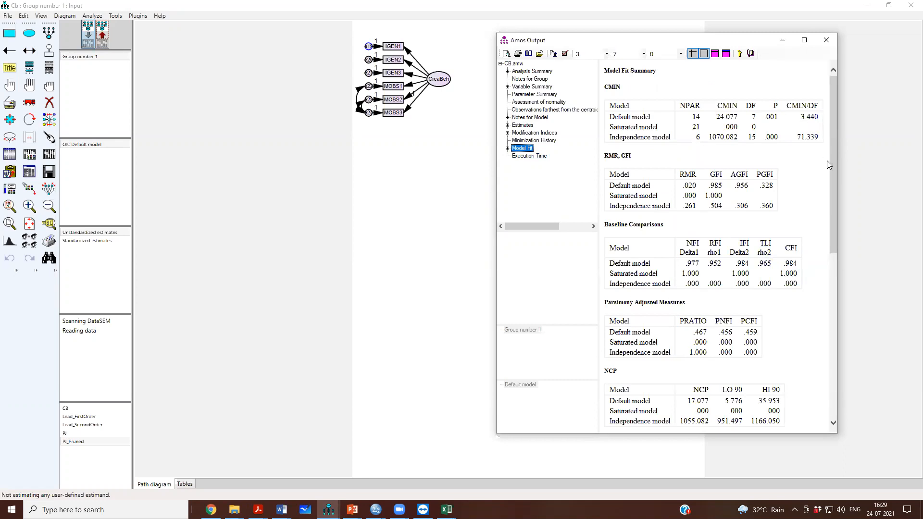
{"action": "scroll", "coordinate": [825, 332], "scroll_direction": "down", "scroll_amount": 5}
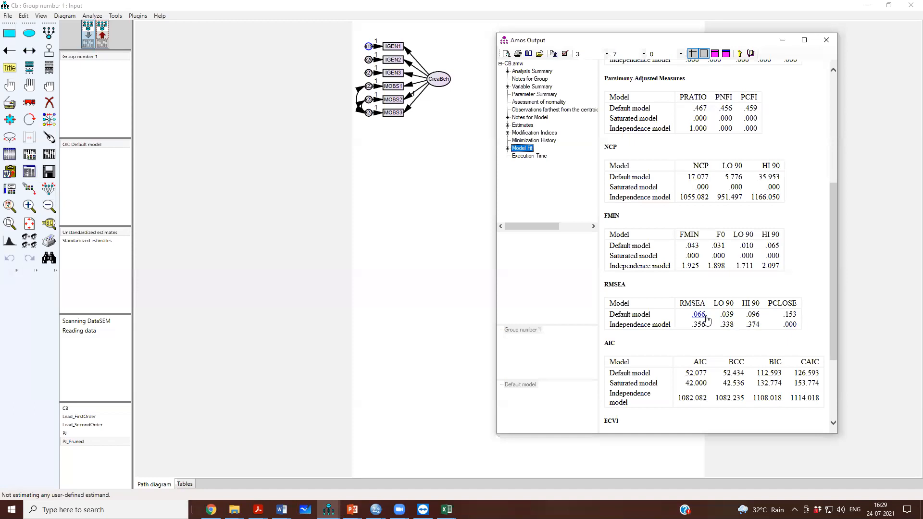
- Review the model fit summary, identify the e20–e19 pair in the covariance modification indices, and close the text output
{"action": "scroll", "coordinate": [705, 318], "scroll_direction": "up", "scroll_amount": 5}
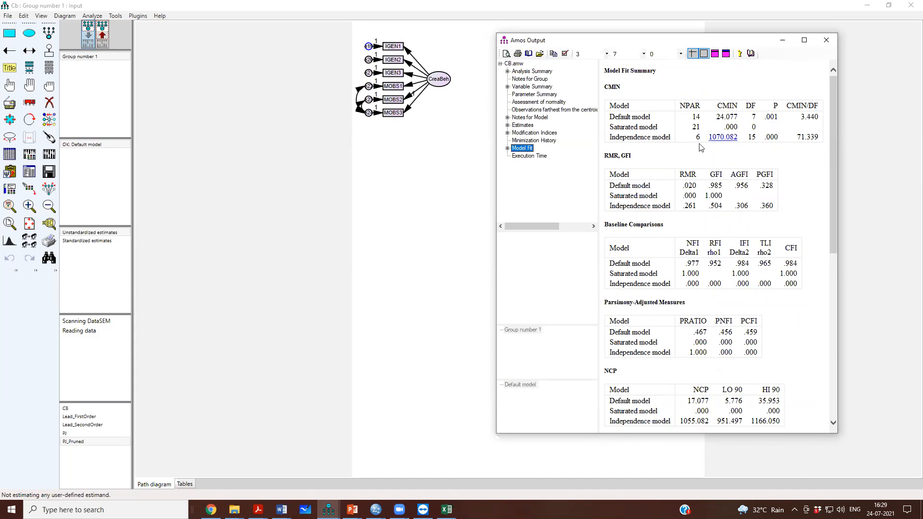
{"action": "left_click", "coordinate": [535, 134]}
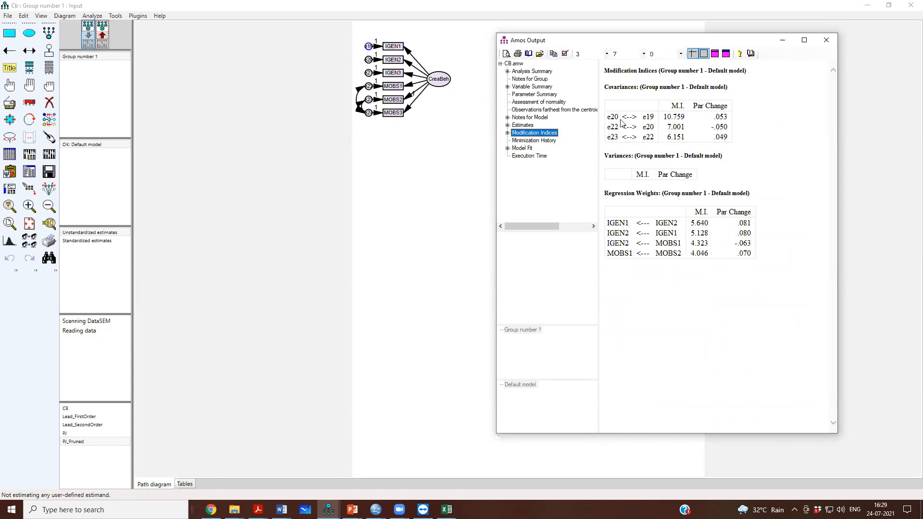
{"action": "left_click_drag", "start_coordinate": [654, 115], "coordinate": [608, 117]}
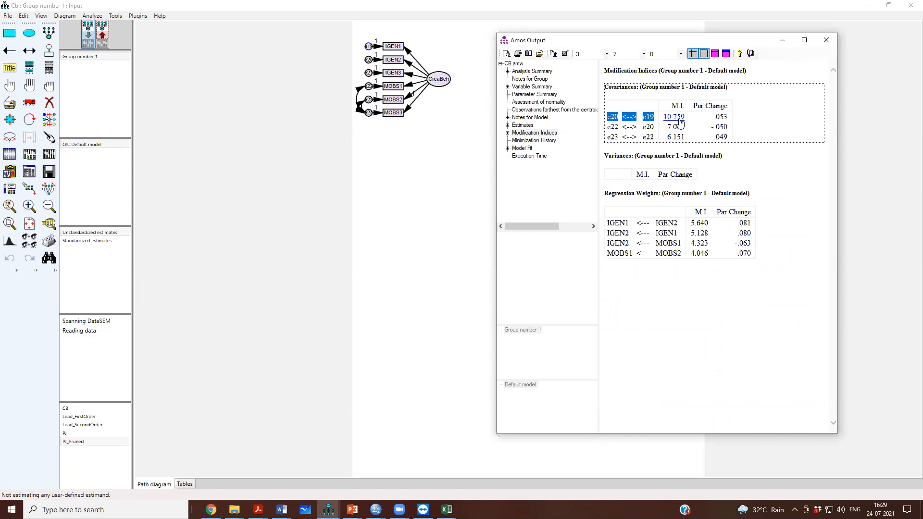
{"action": "left_click", "coordinate": [823, 42]}
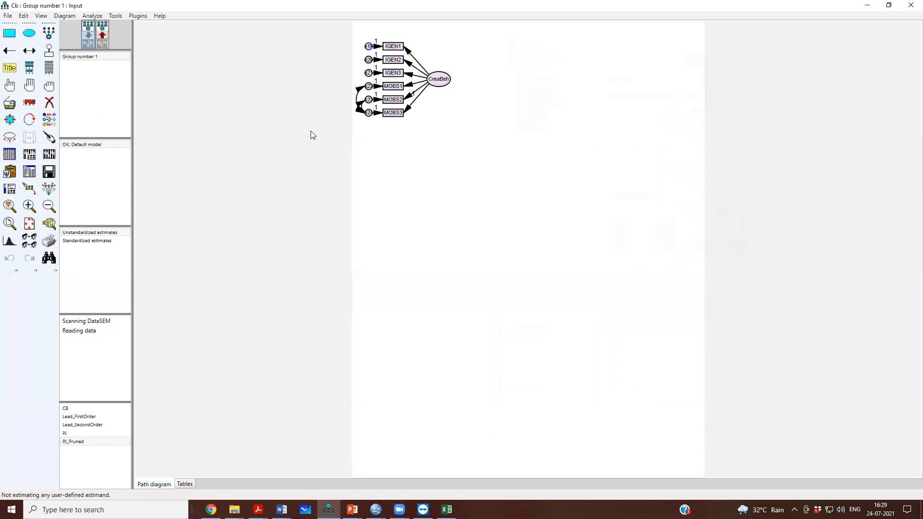
- Draw a covariance between error terms e20 and e19, recalculate the estimates, and bring up the text output
{"action": "left_click", "coordinate": [31, 54]}
{"action": "left_click_drag", "start_coordinate": [365, 49], "coordinate": [362, 50]}
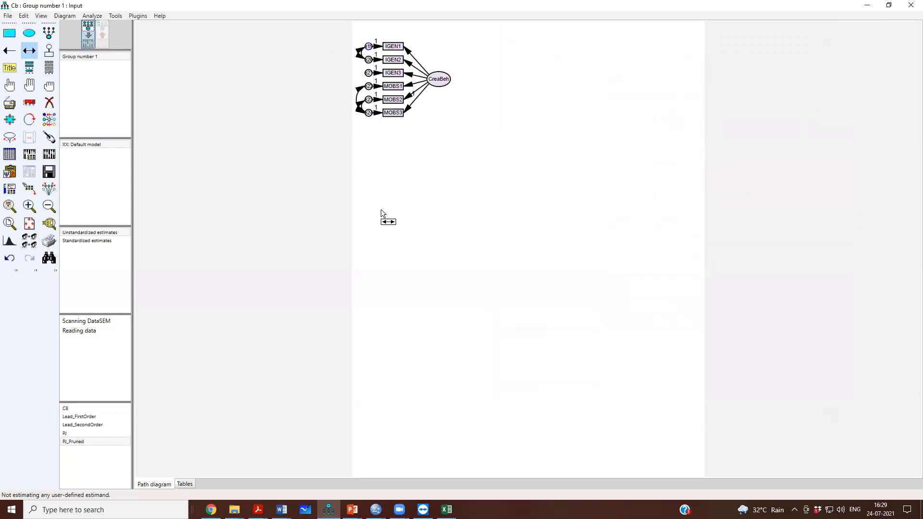
{"action": "left_click", "coordinate": [50, 155]}
{"action": "left_click", "coordinate": [47, 171]}
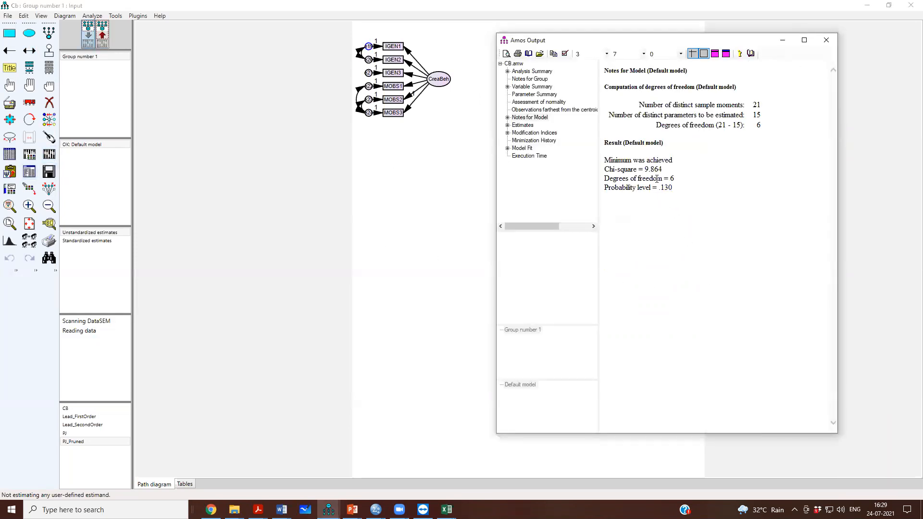
- Examine the re-estimated model's chi-square, degrees of freedom, standardized regression weights and modification indices
{"action": "left_click_drag", "start_coordinate": [638, 172], "coordinate": [664, 174]}
{"action": "left_click_drag", "start_coordinate": [606, 179], "coordinate": [694, 250]}
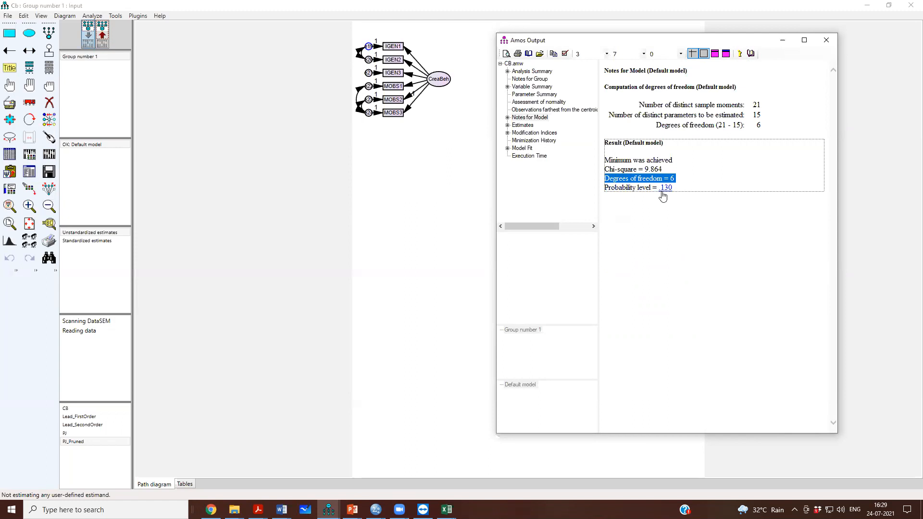
{"action": "left_click", "coordinate": [518, 126]}
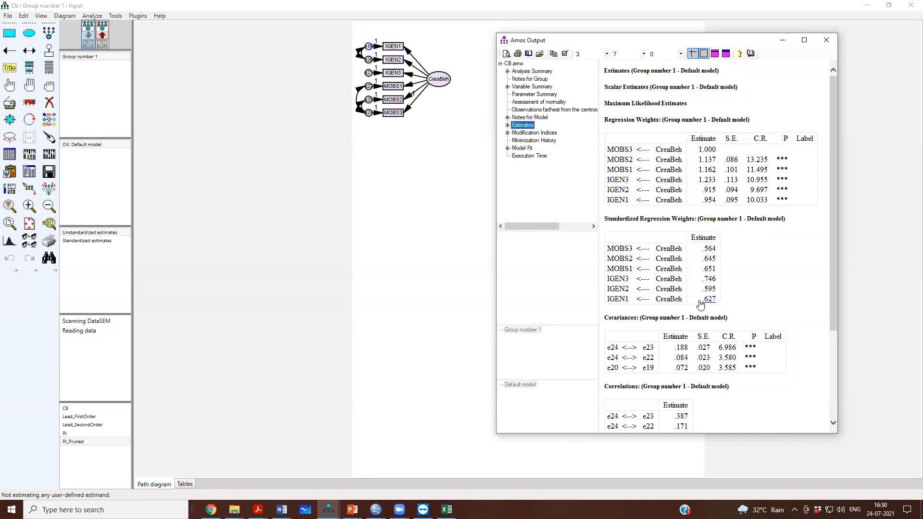
{"action": "left_click", "coordinate": [555, 137]}
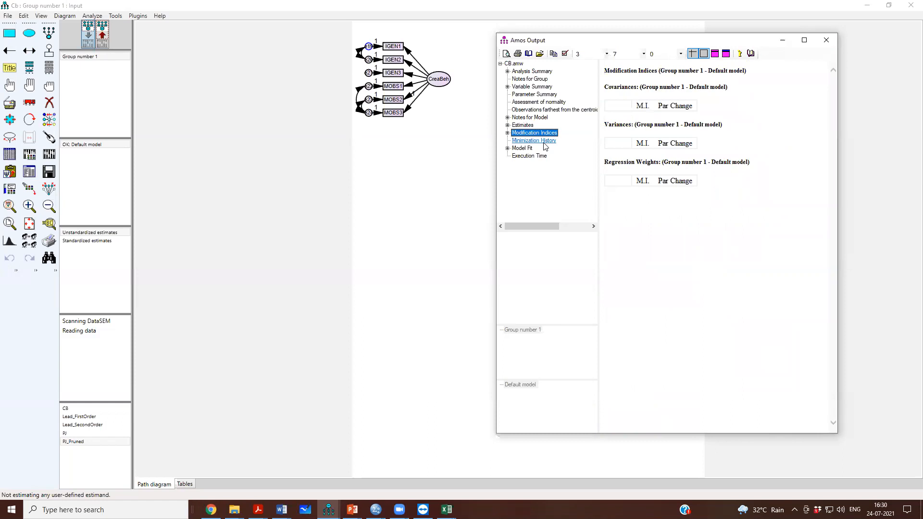
- Examine the model fit summary, including CMIN/DF, RMR, CFI and RMSEA, and close the text output
{"action": "left_click", "coordinate": [522, 148]}
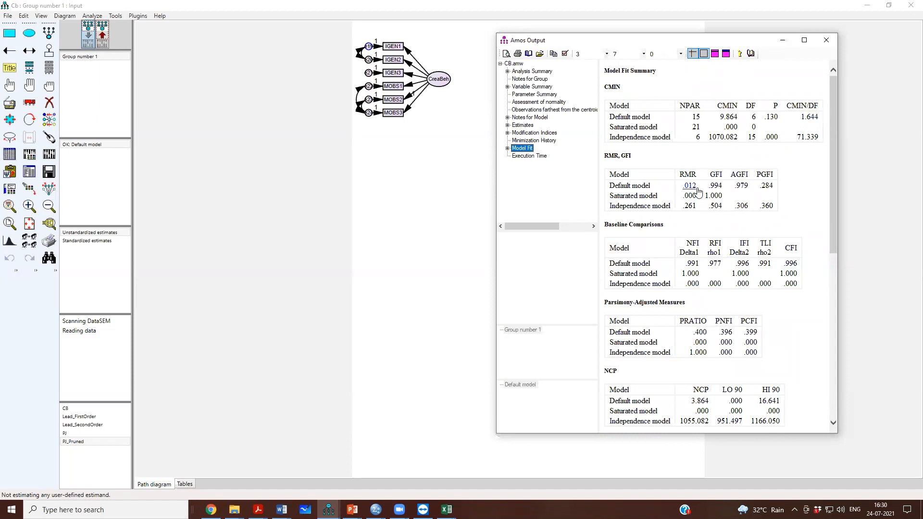
{"action": "scroll", "coordinate": [787, 272], "scroll_direction": "down", "scroll_amount": 8}
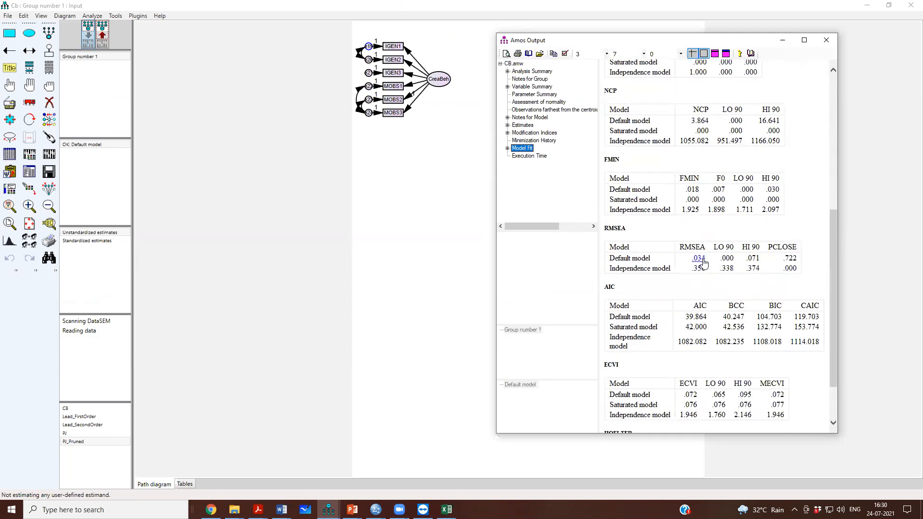
{"action": "scroll", "coordinate": [704, 262], "scroll_direction": "up", "scroll_amount": 10}
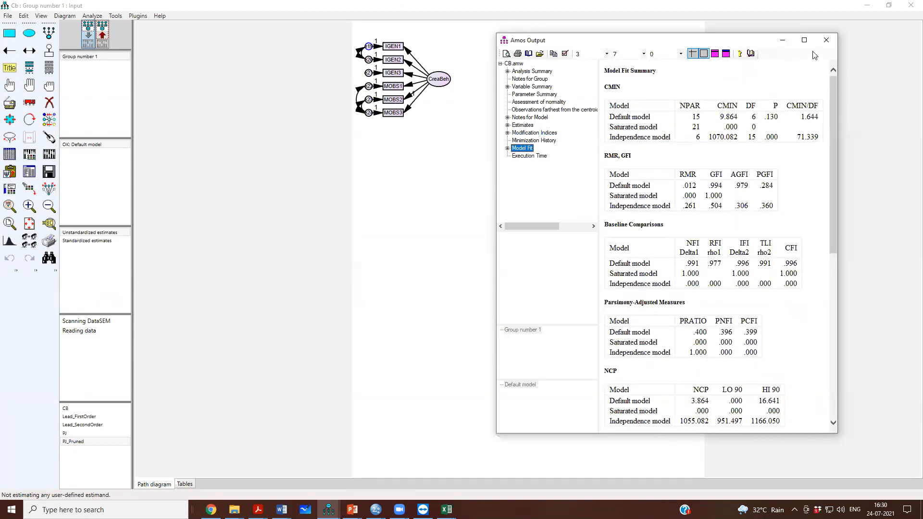
{"action": "left_click", "coordinate": [826, 40]}
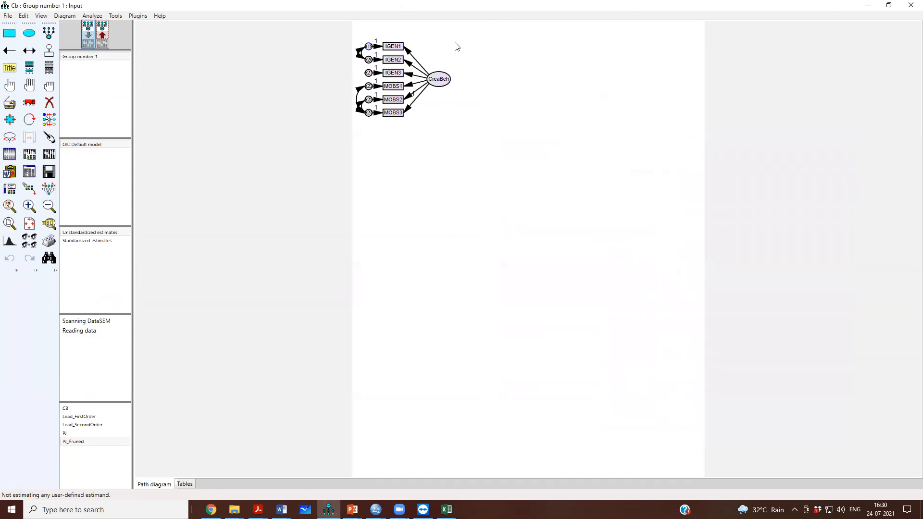